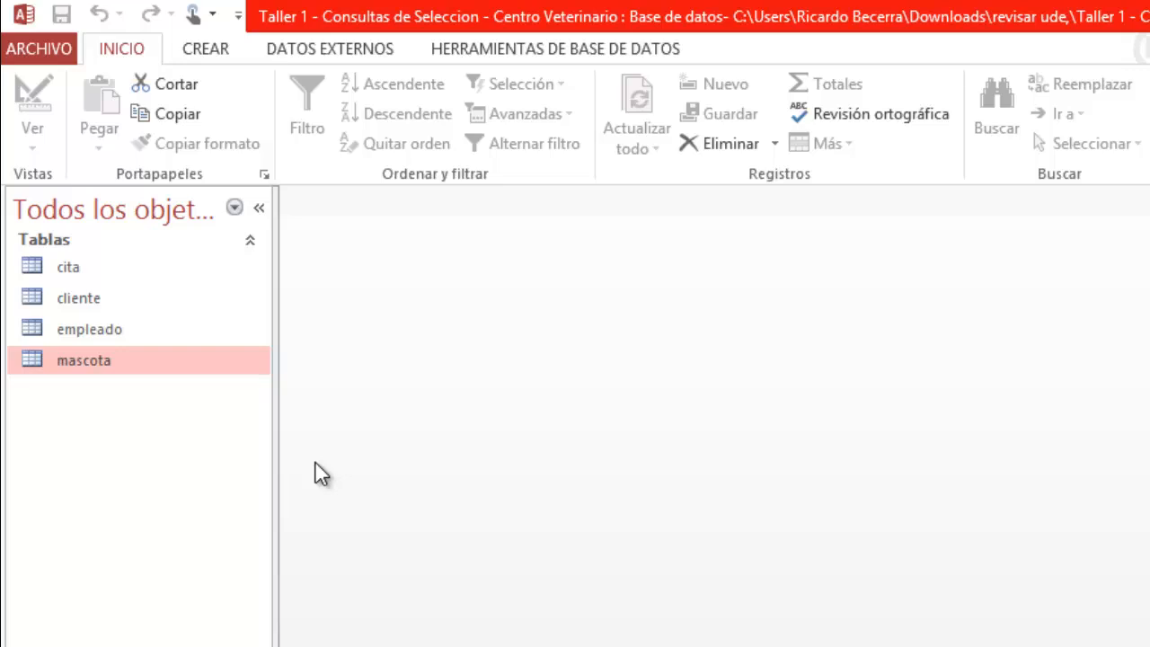
Review the relationships diagram linking the database tables, close it, and open the cliente table to examine its records
{"action": "left_click", "coordinate": [613, 52]}
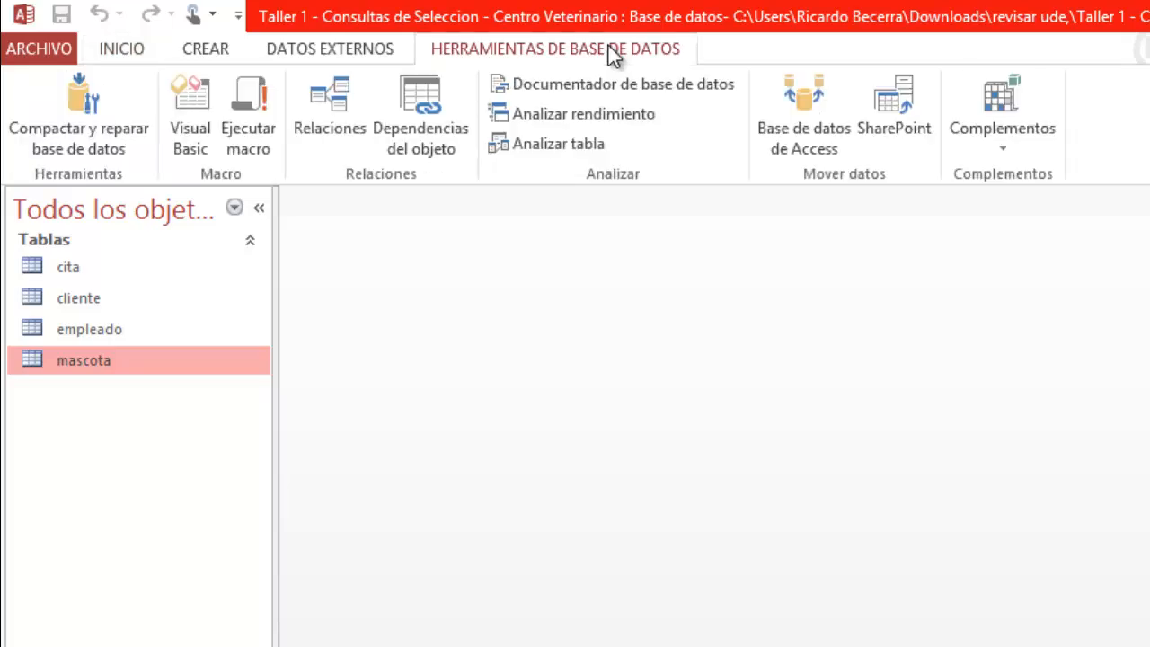
{"action": "left_click", "coordinate": [339, 79]}
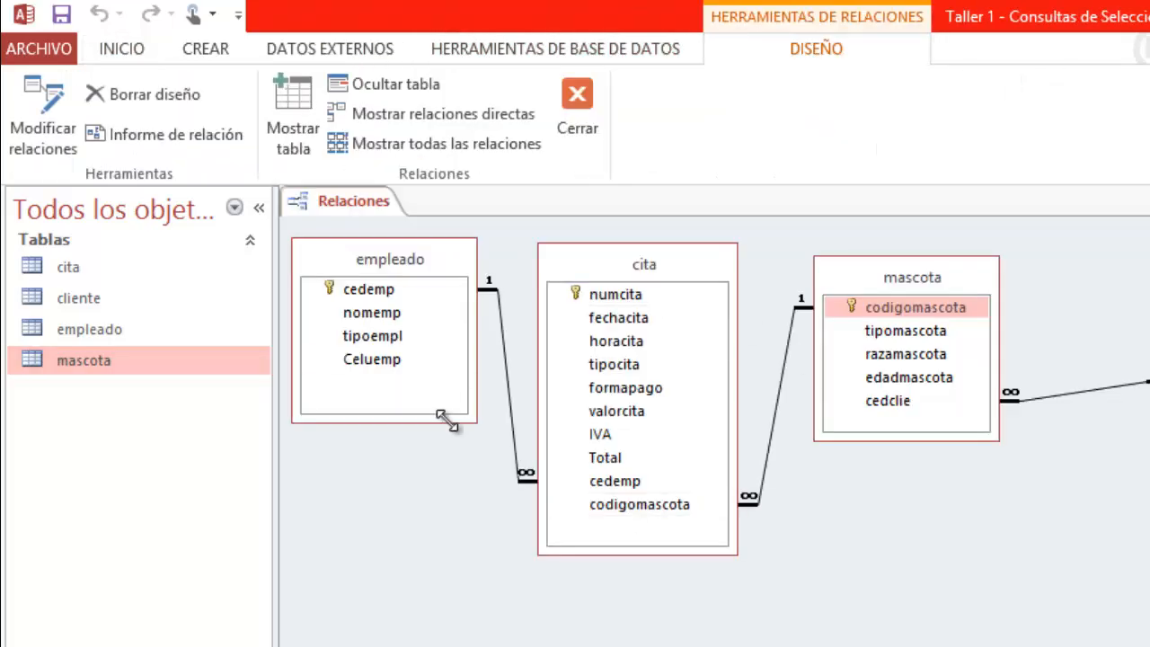
{"action": "left_click", "coordinate": [486, 141]}
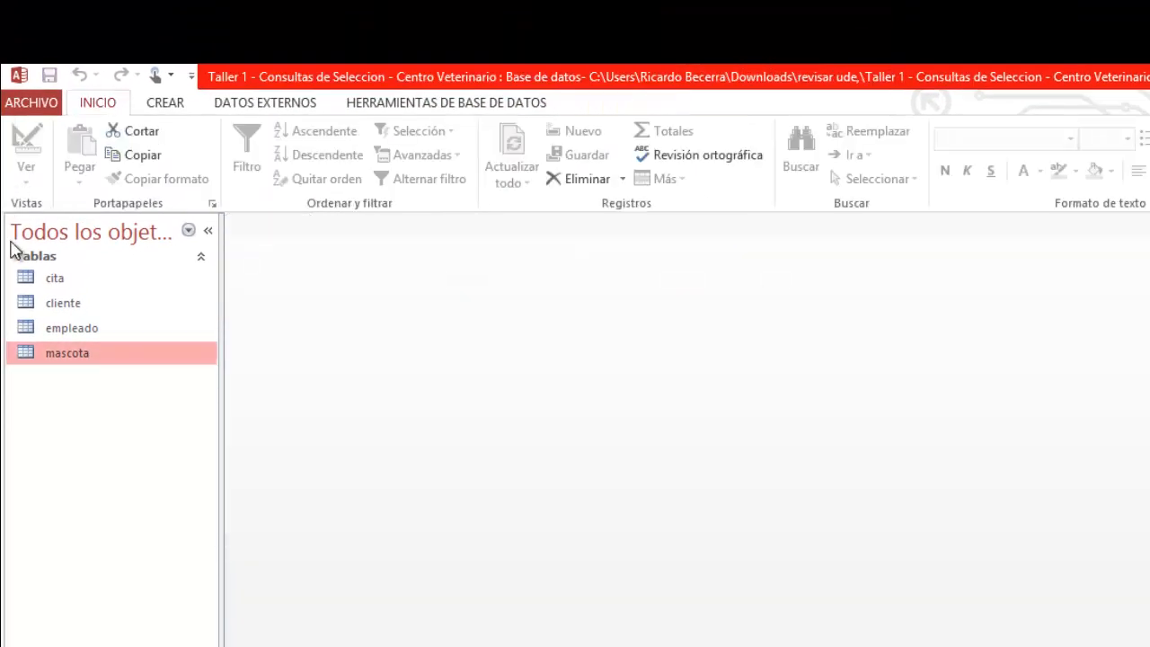
{"action": "double_click", "coordinate": [64, 303]}
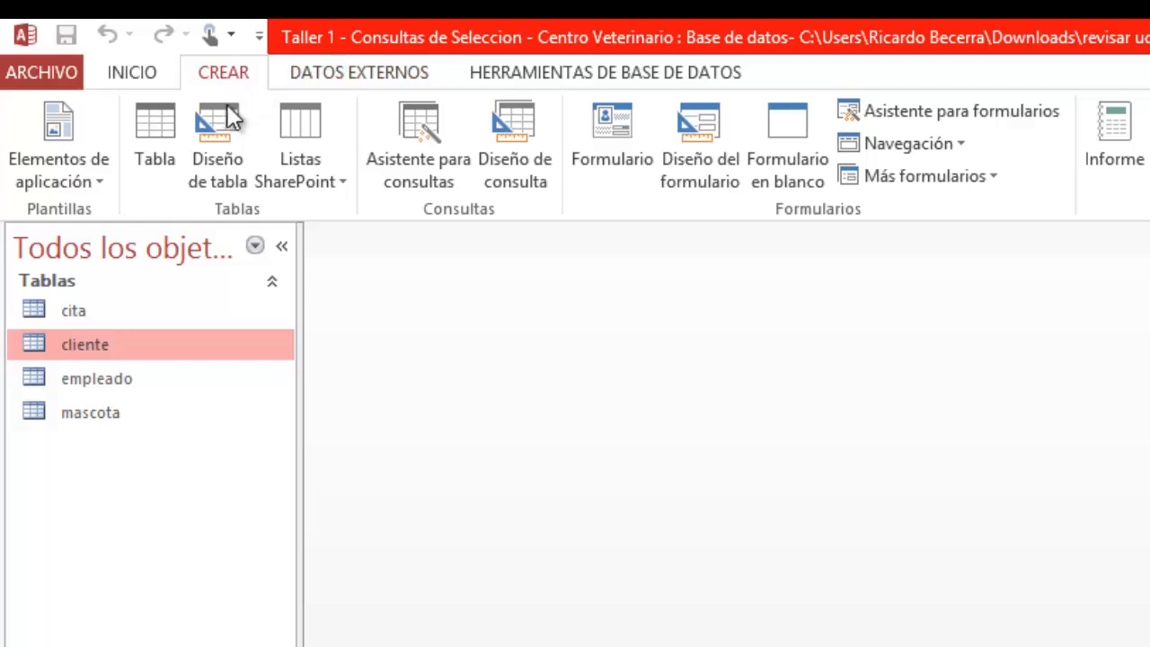
Create a new query in design view with only the cliente table as its source, and adjust the design pane height
{"action": "left_click", "coordinate": [516, 137]}
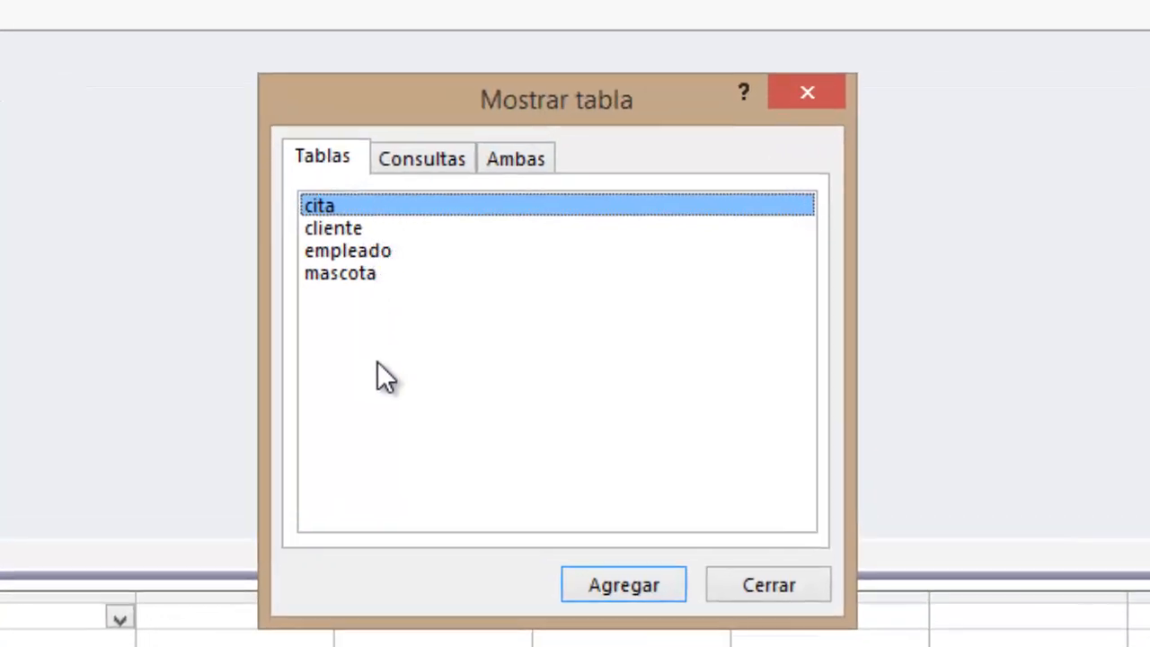
{"action": "left_click", "coordinate": [397, 290]}
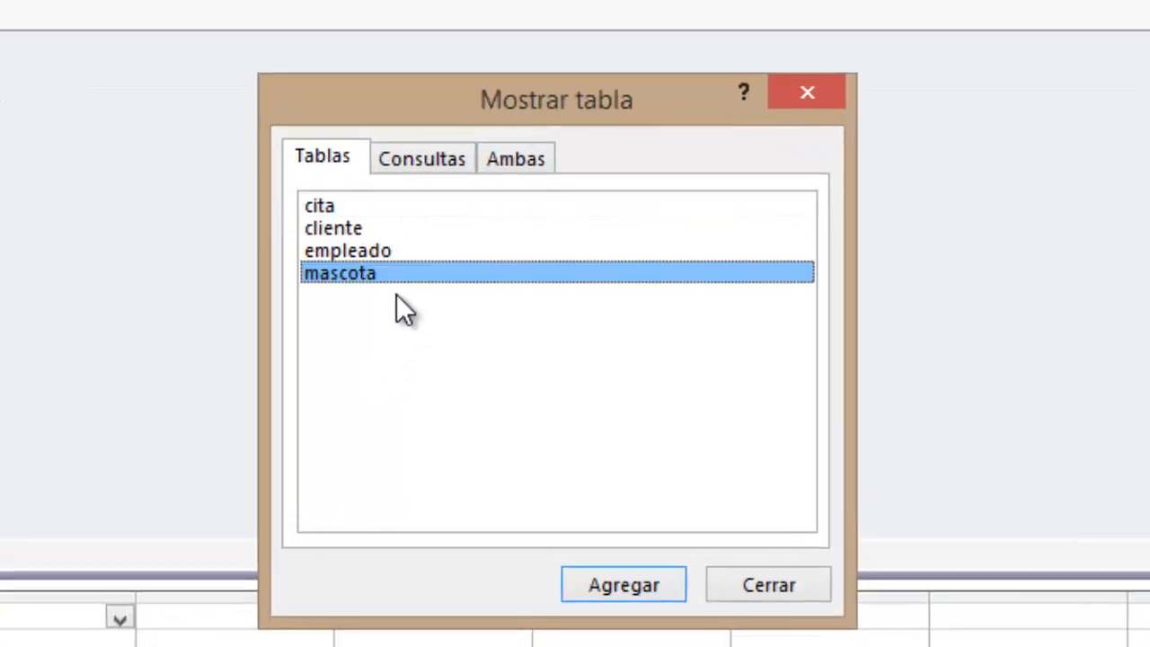
{"action": "left_click_drag", "start_coordinate": [396, 294], "coordinate": [359, 208]}
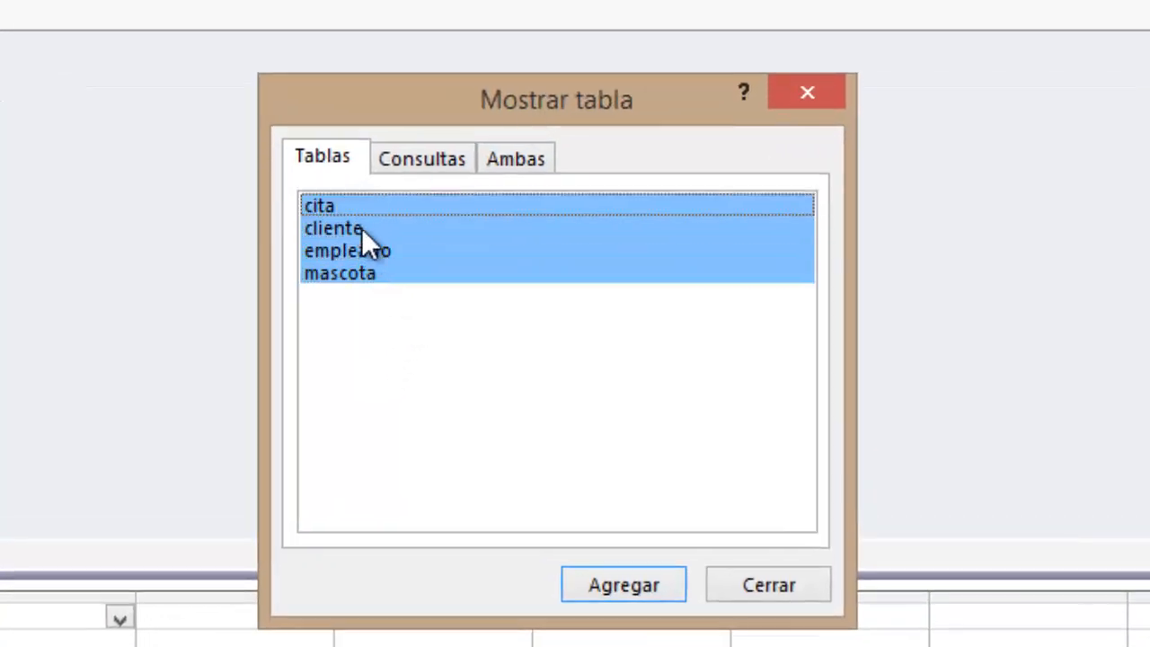
{"action": "left_click", "coordinate": [423, 388]}
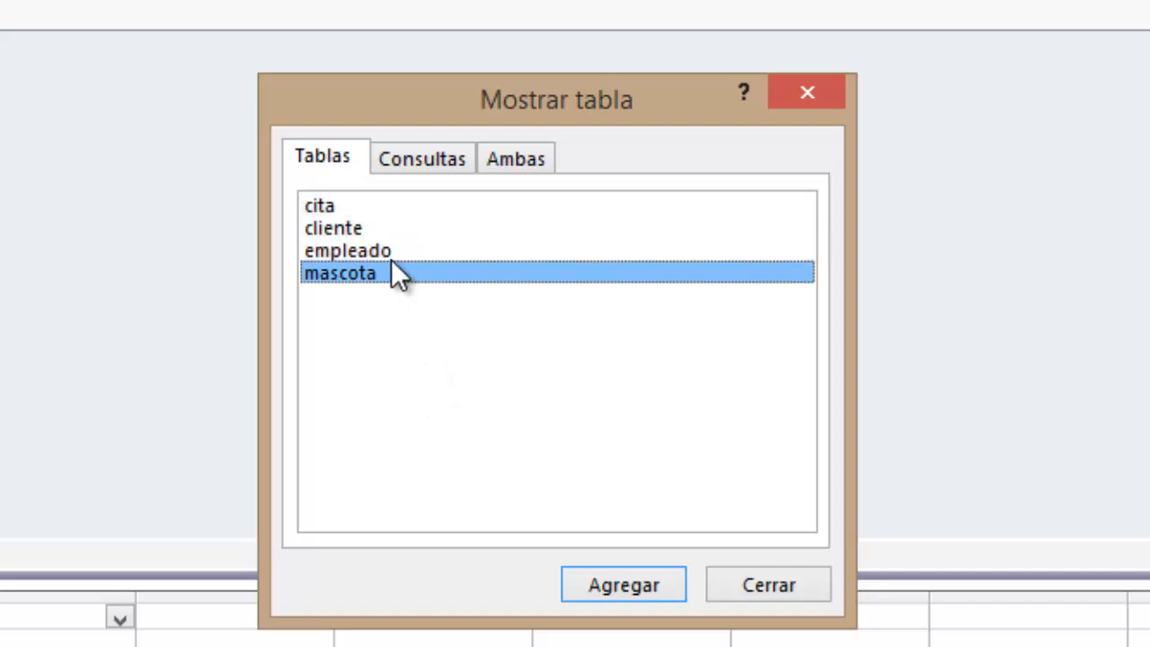
{"action": "left_click", "coordinate": [372, 228]}
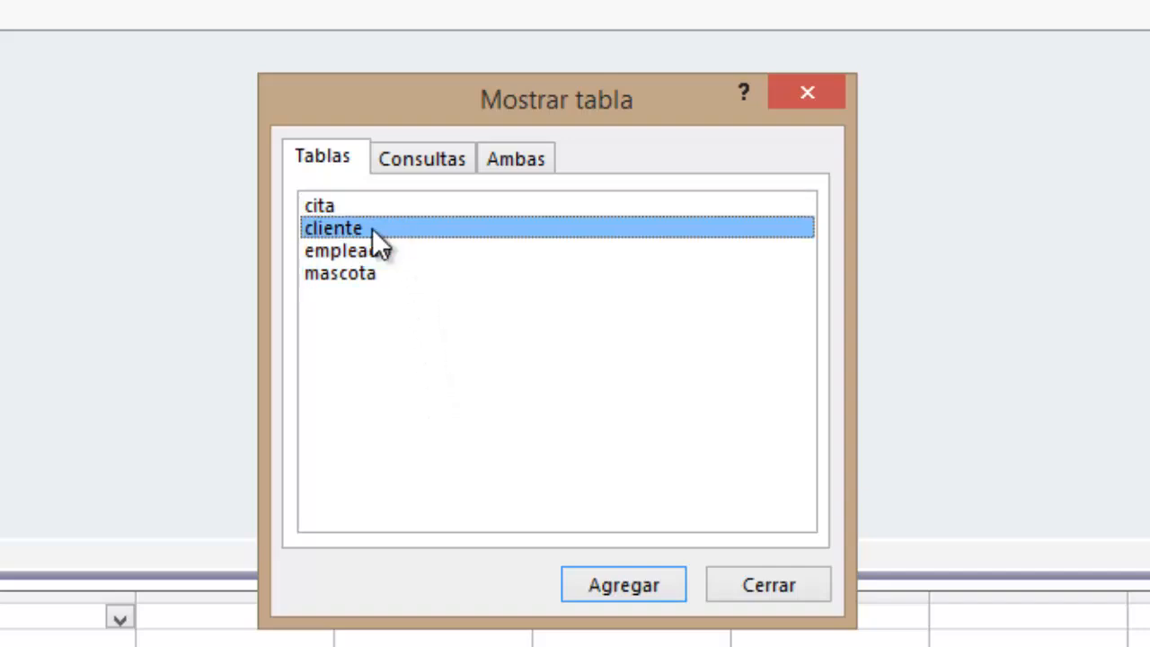
{"action": "left_click", "coordinate": [595, 579]}
{"action": "left_click", "coordinate": [798, 495]}
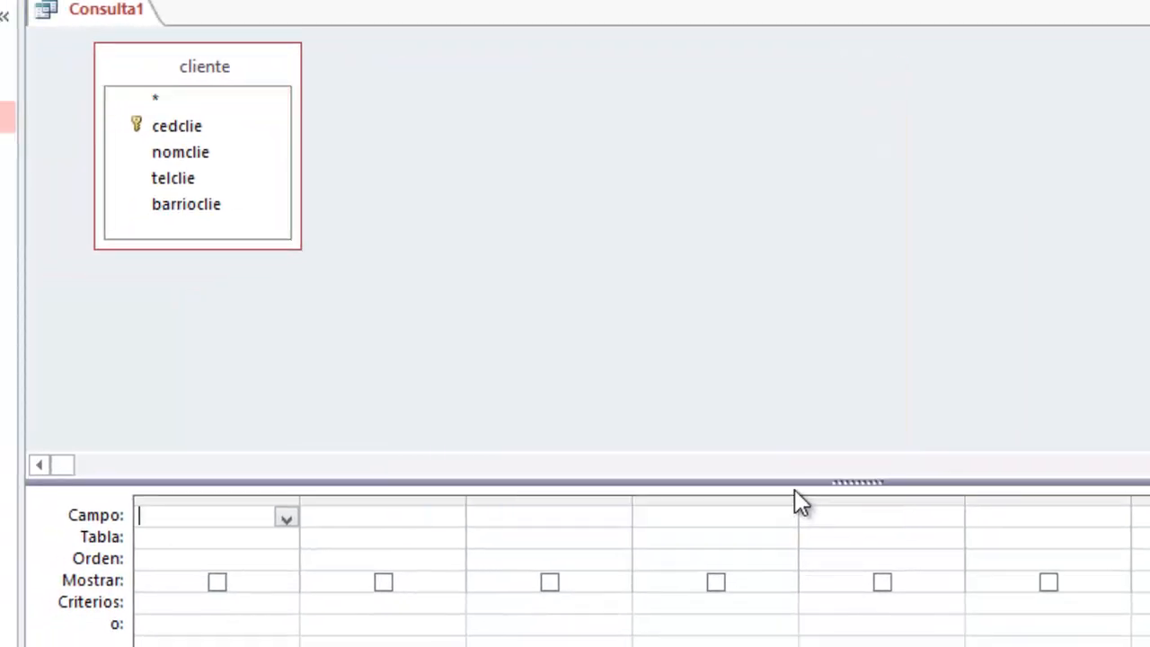
{"action": "left_click_drag", "start_coordinate": [803, 479], "coordinate": [795, 346]}
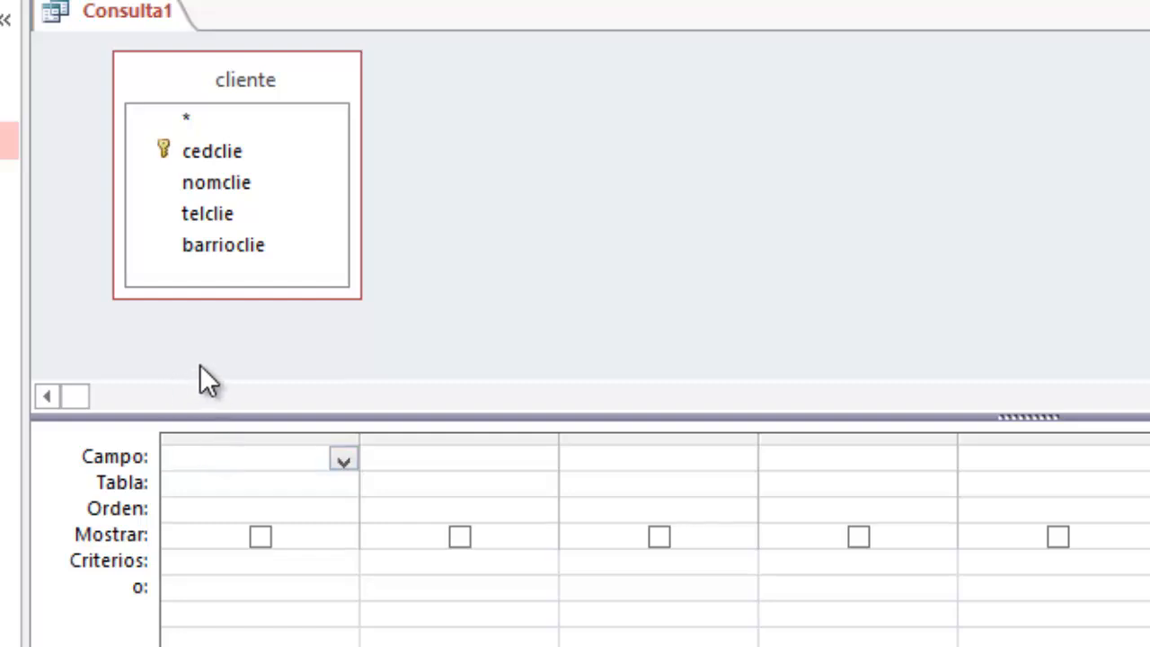
Add the nomclie and barrioclie fields of cliente to the query and sort nomclie in ascending order (Ascendente)
{"action": "double_click", "coordinate": [203, 186]}
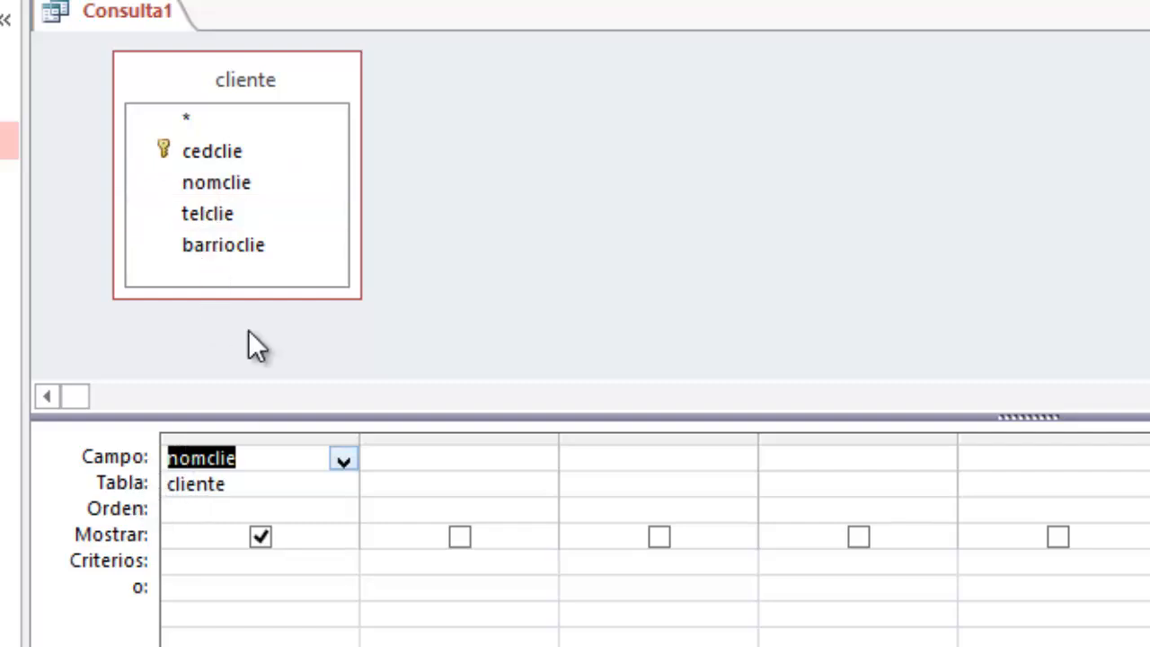
{"action": "double_click", "coordinate": [238, 248]}
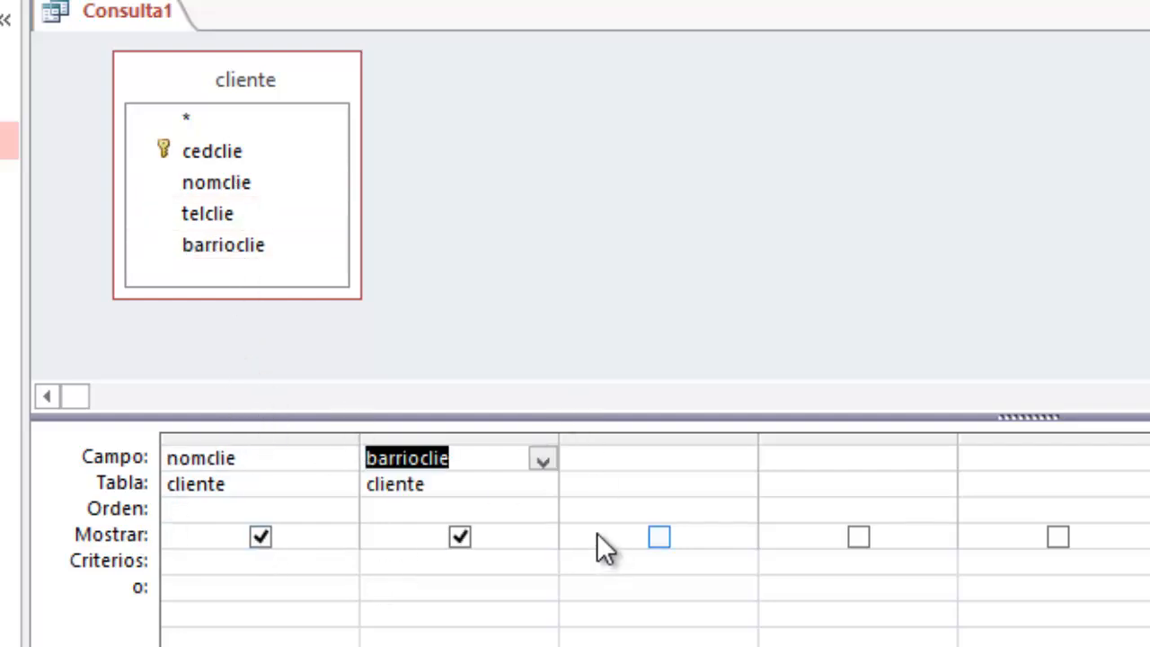
{"action": "left_click", "coordinate": [189, 508]}
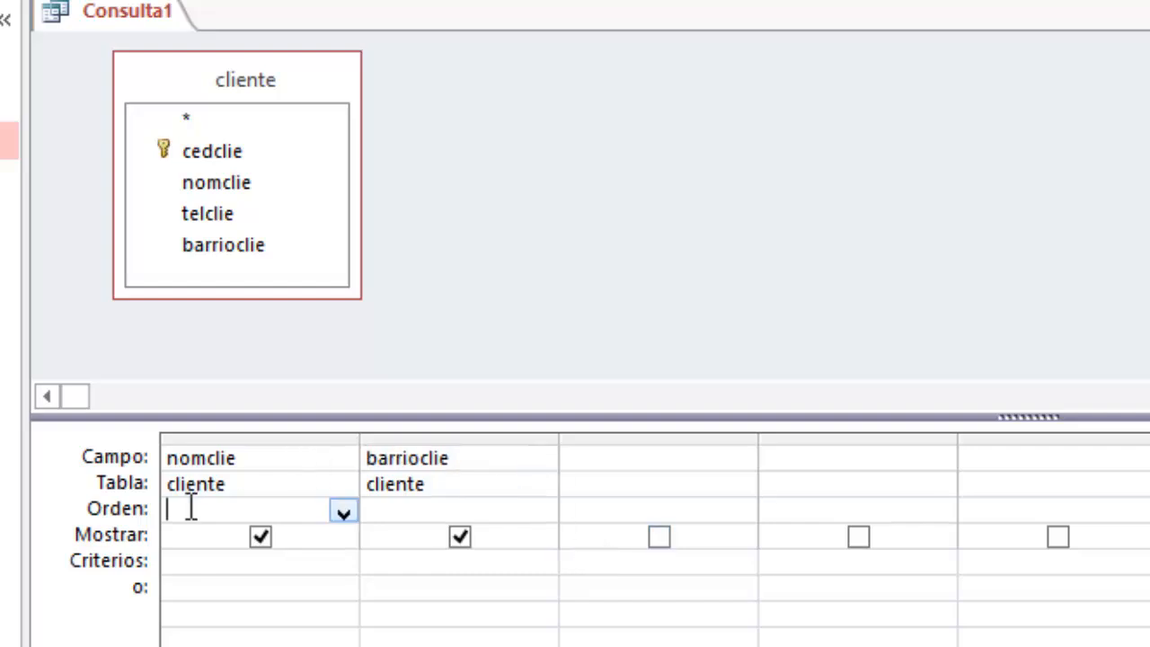
{"action": "left_click", "coordinate": [341, 511]}
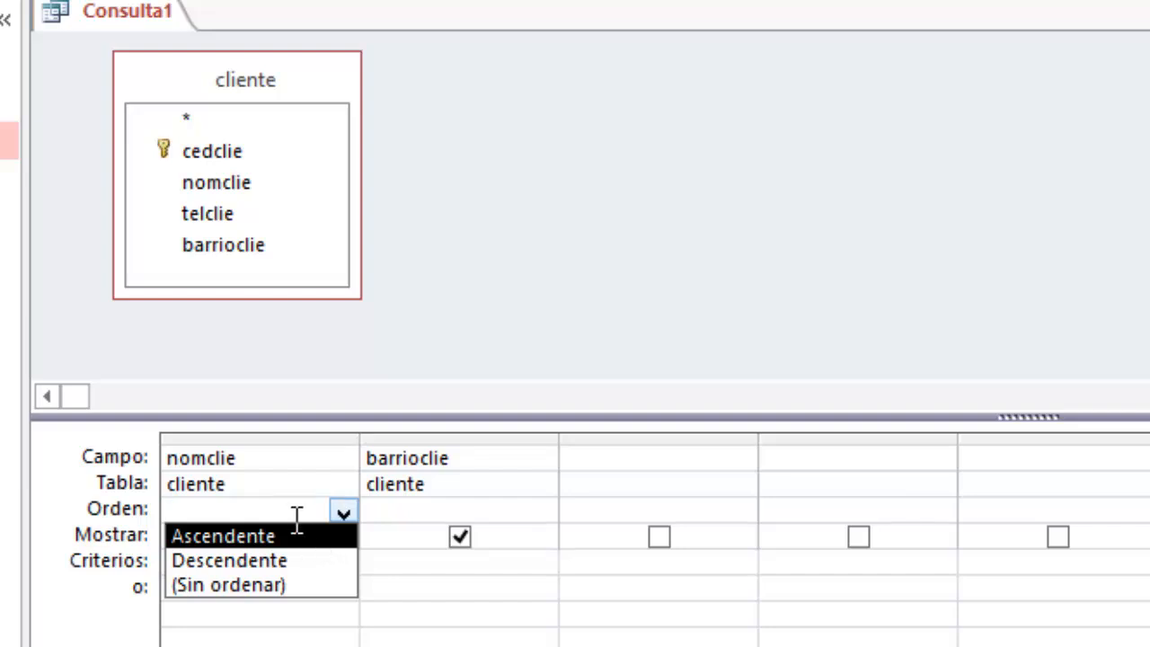
{"action": "left_click", "coordinate": [300, 539]}
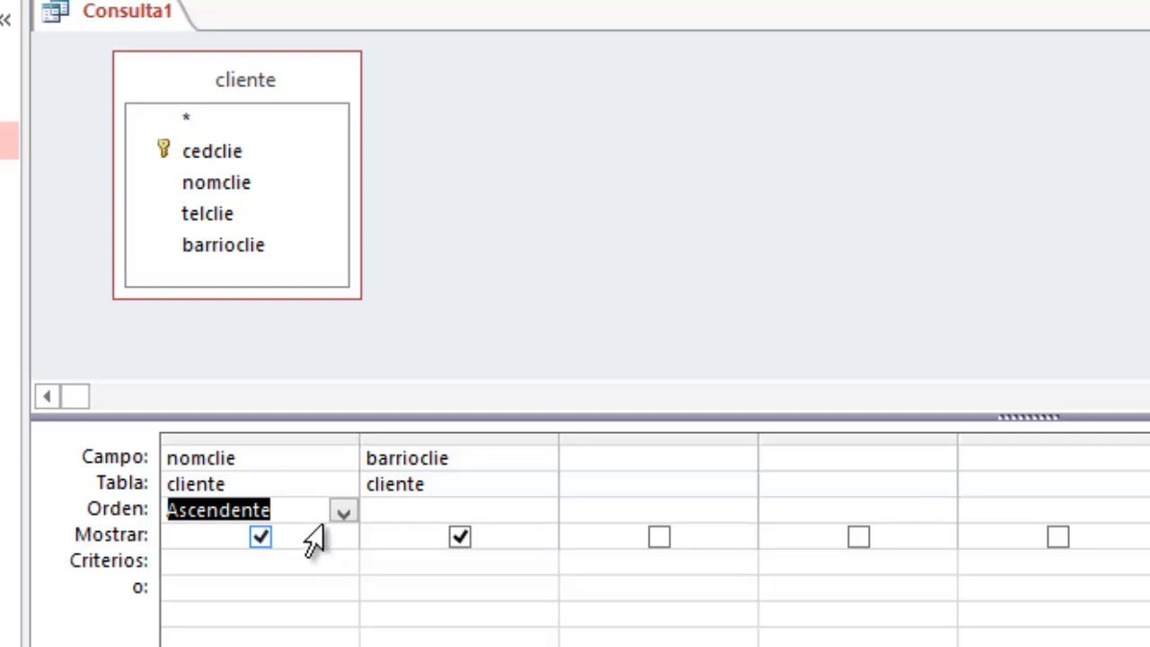
{"action": "left_click", "coordinate": [260, 538]}
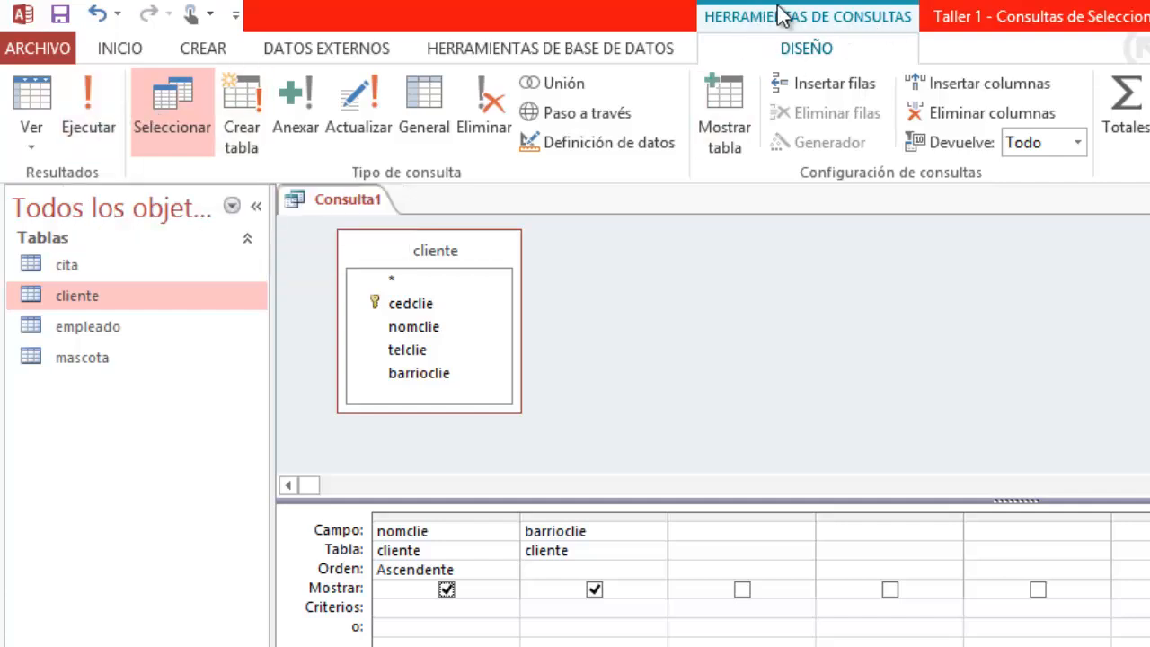
Run the query and look through the list of client names and neighbourhoods
{"action": "left_click", "coordinate": [101, 97]}
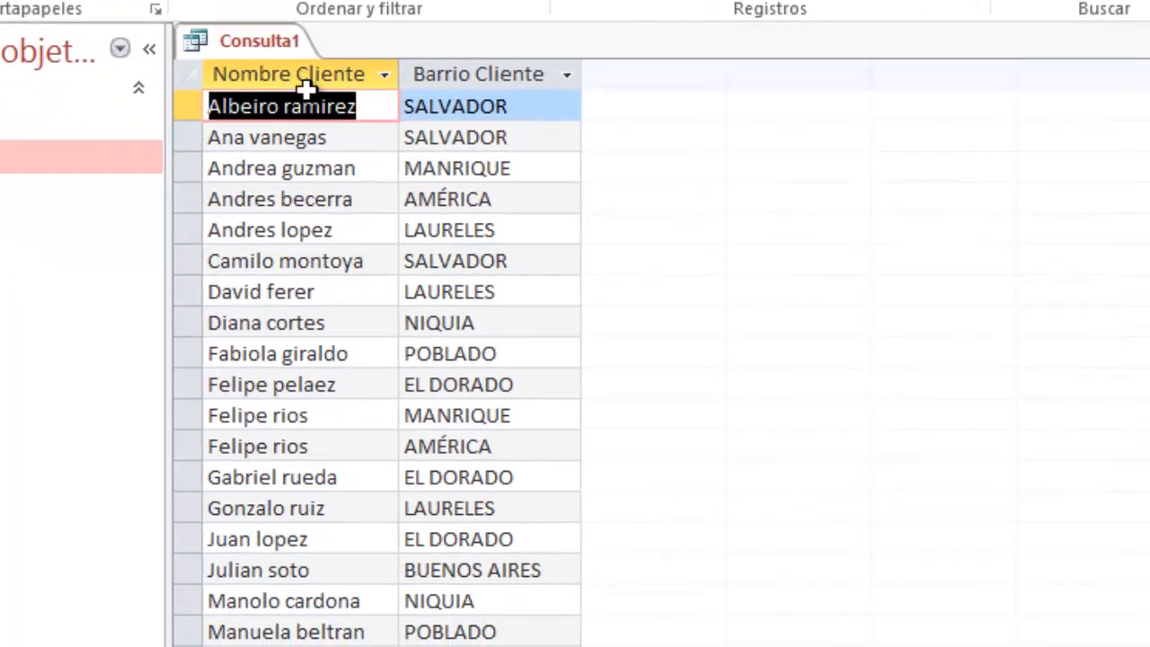
{"action": "scroll", "coordinate": [309, 105], "scroll_direction": "down", "scroll_amount": 1}
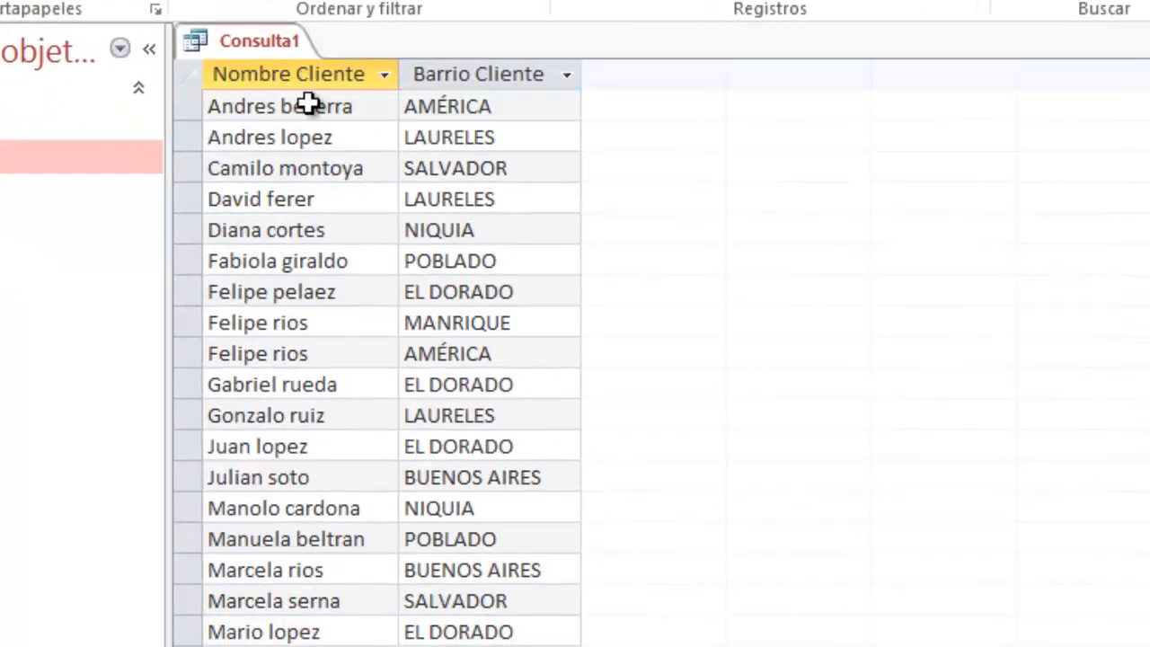
{"action": "scroll", "coordinate": [325, 241], "scroll_direction": "down", "scroll_amount": 1}
{"action": "scroll", "coordinate": [325, 241], "scroll_direction": "up", "scroll_amount": 2}
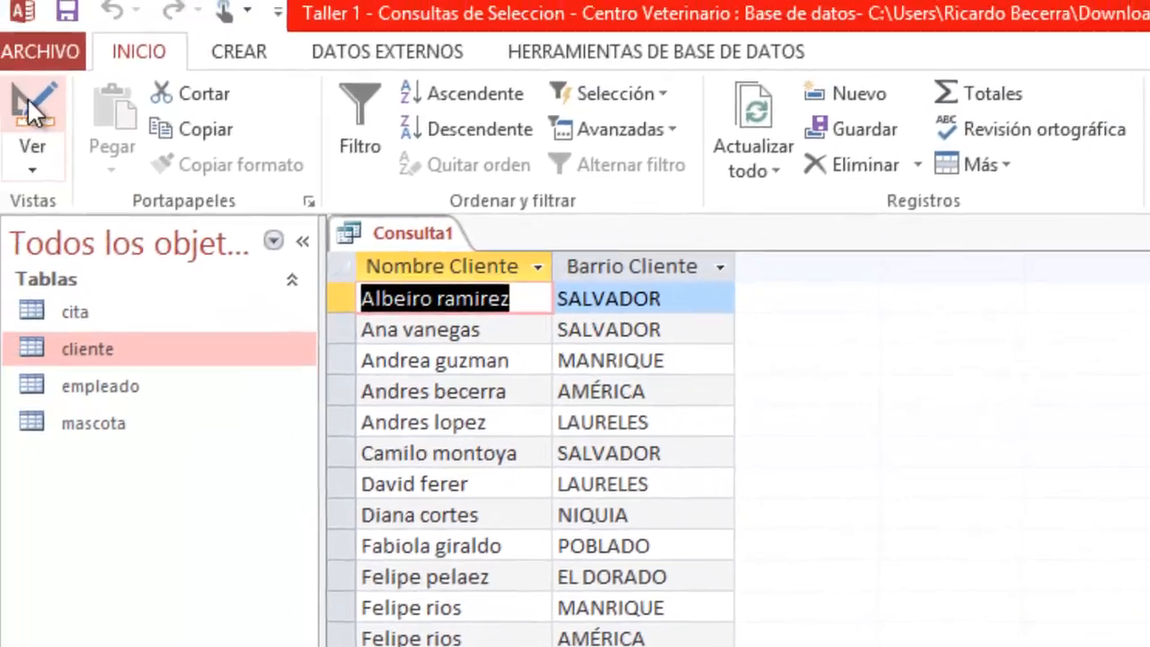
Return to the query design, set the barrioclie criterion to "laureles", and run the query
{"action": "left_click", "coordinate": [30, 103]}
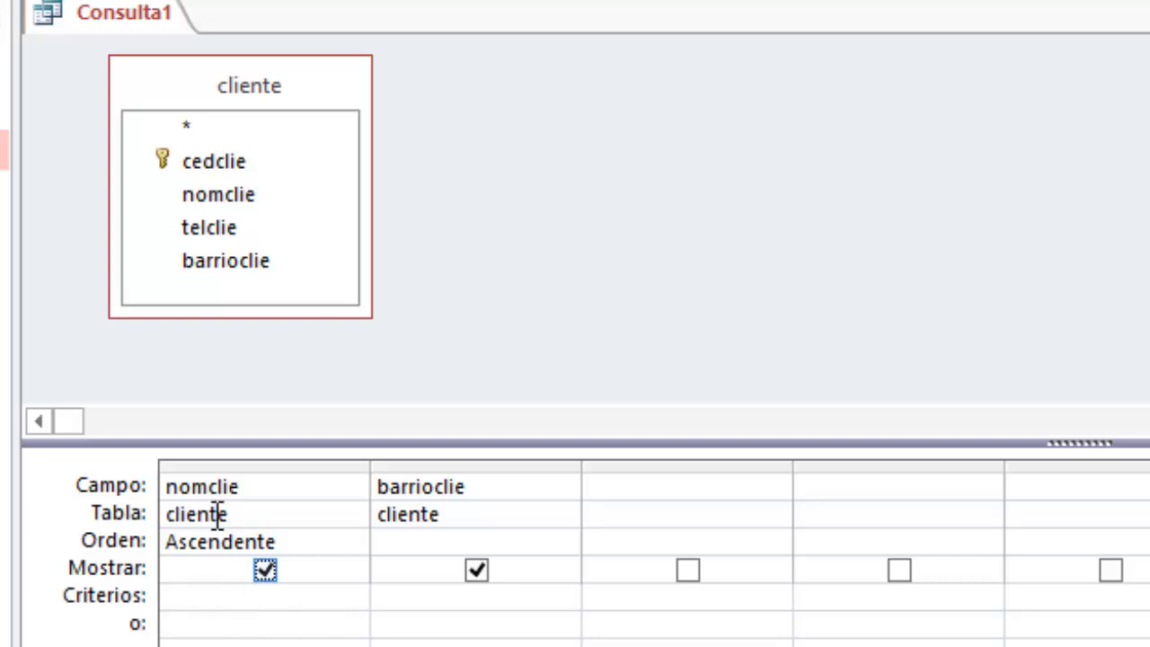
{"action": "left_click", "coordinate": [454, 593]}
{"action": "type", "text": "lau"}
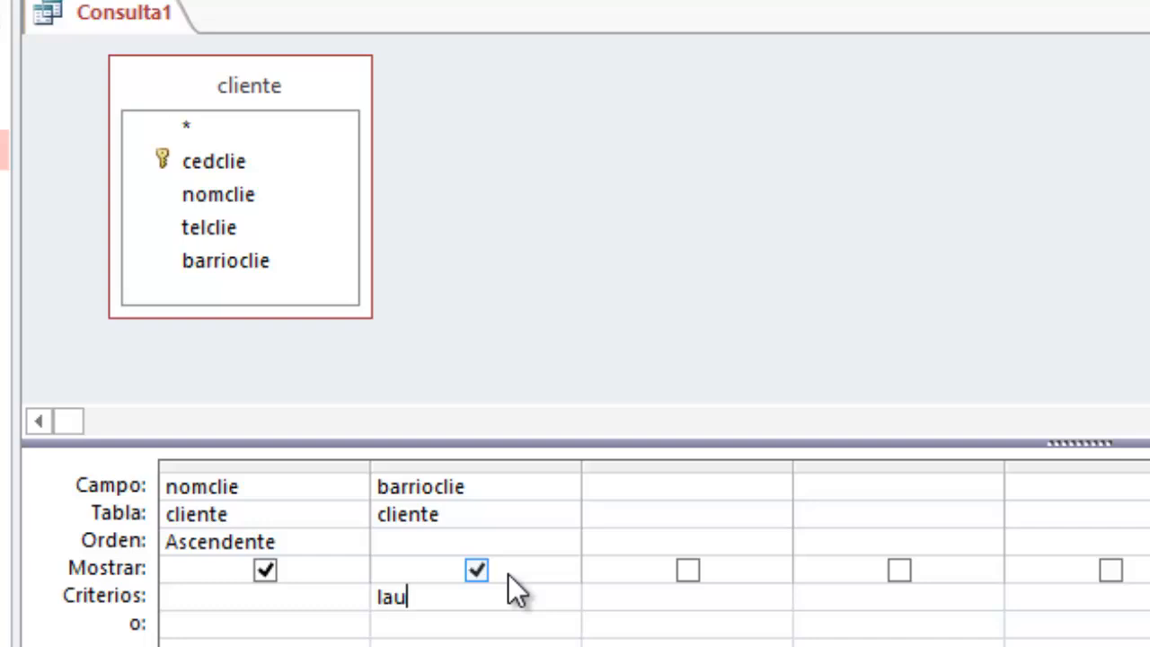
{"action": "type", "text": "re"}
{"action": "type", "text": "les"}
{"action": "key", "text": "Return"}
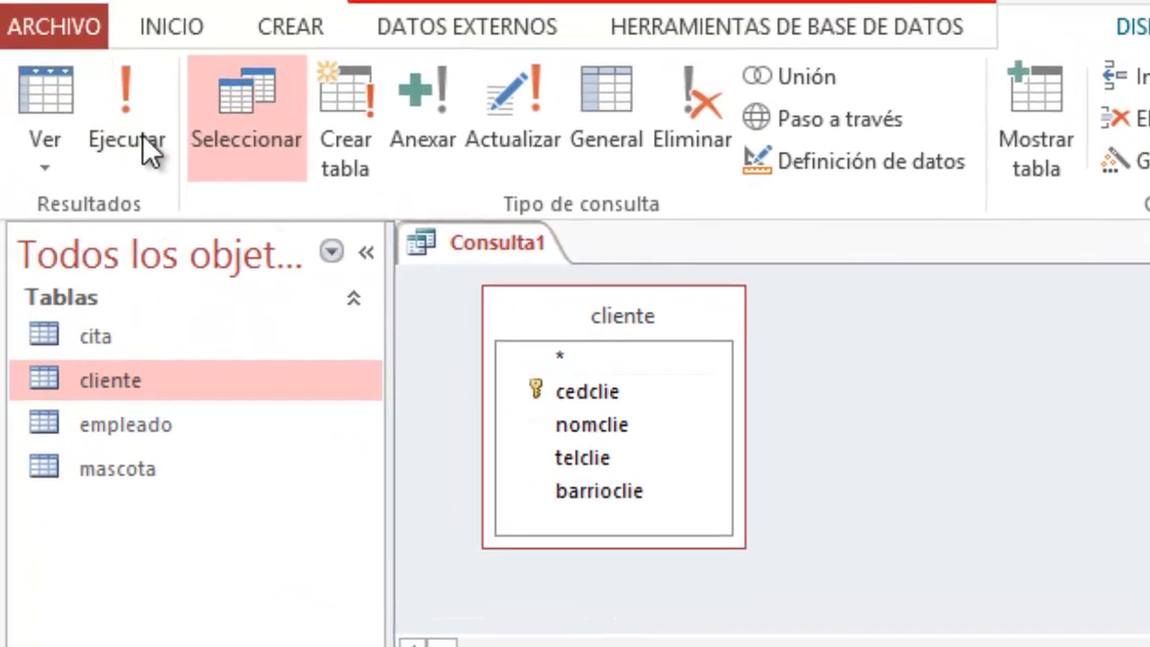
{"action": "left_click", "coordinate": [121, 101]}
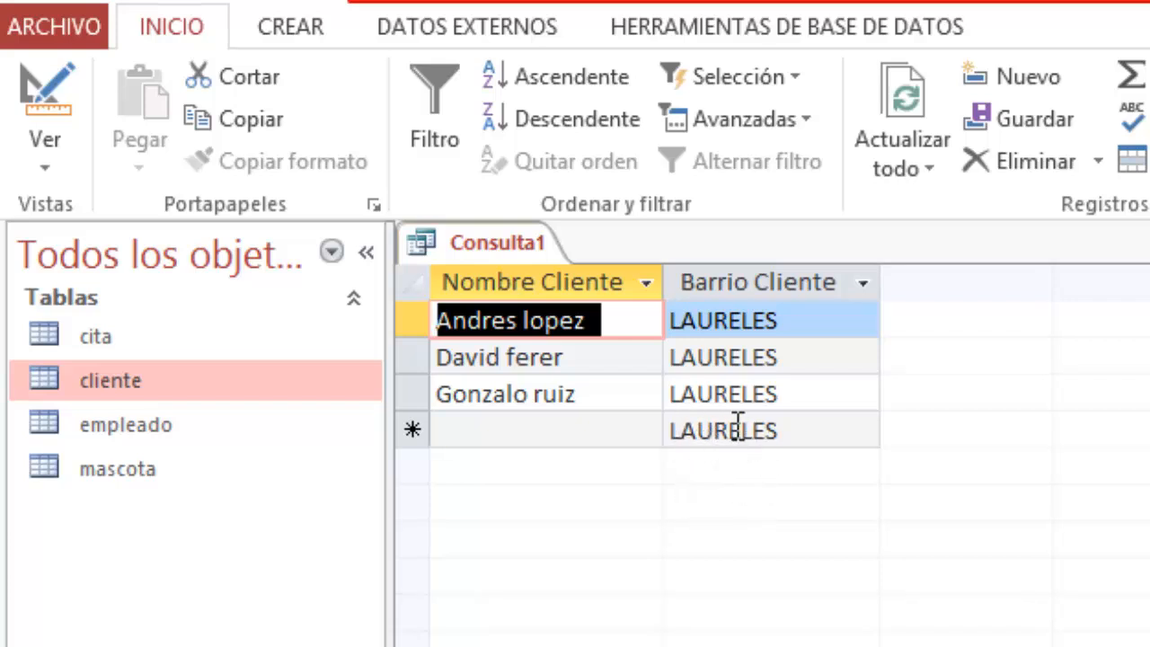
Return to the query design, save the query as "consulta barrio laureles", and close it
{"action": "left_click", "coordinate": [46, 89]}
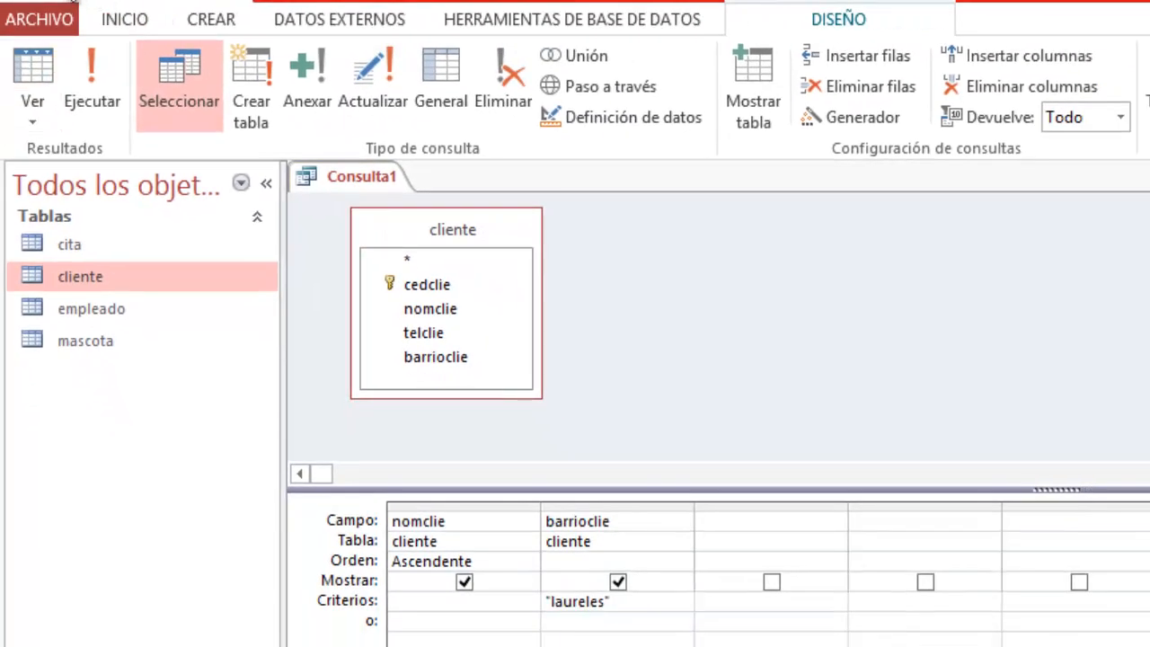
{"action": "left_click", "coordinate": [68, 3]}
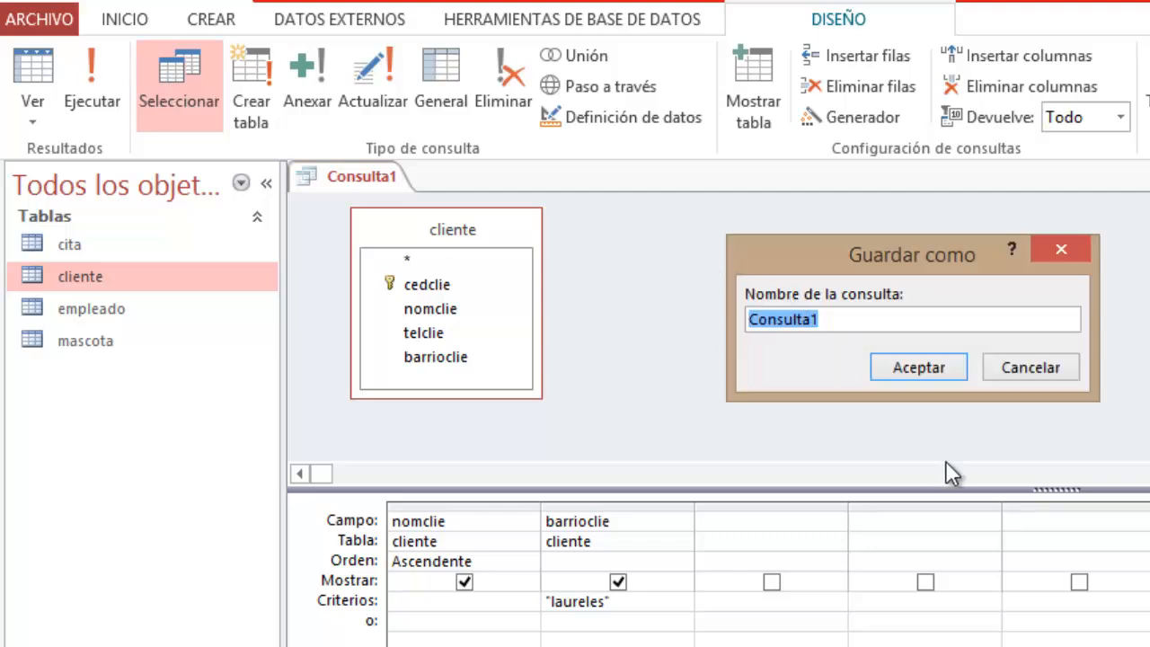
{"action": "type", "text": "co"}
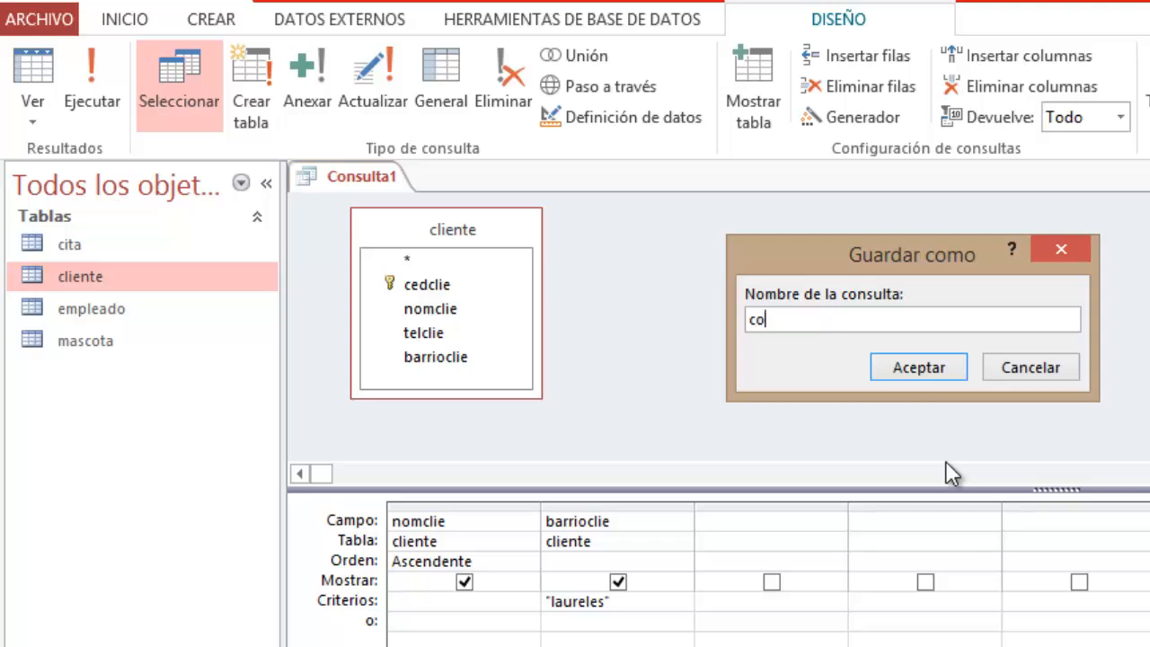
{"action": "type", "text": "nsulta barrio laure"}
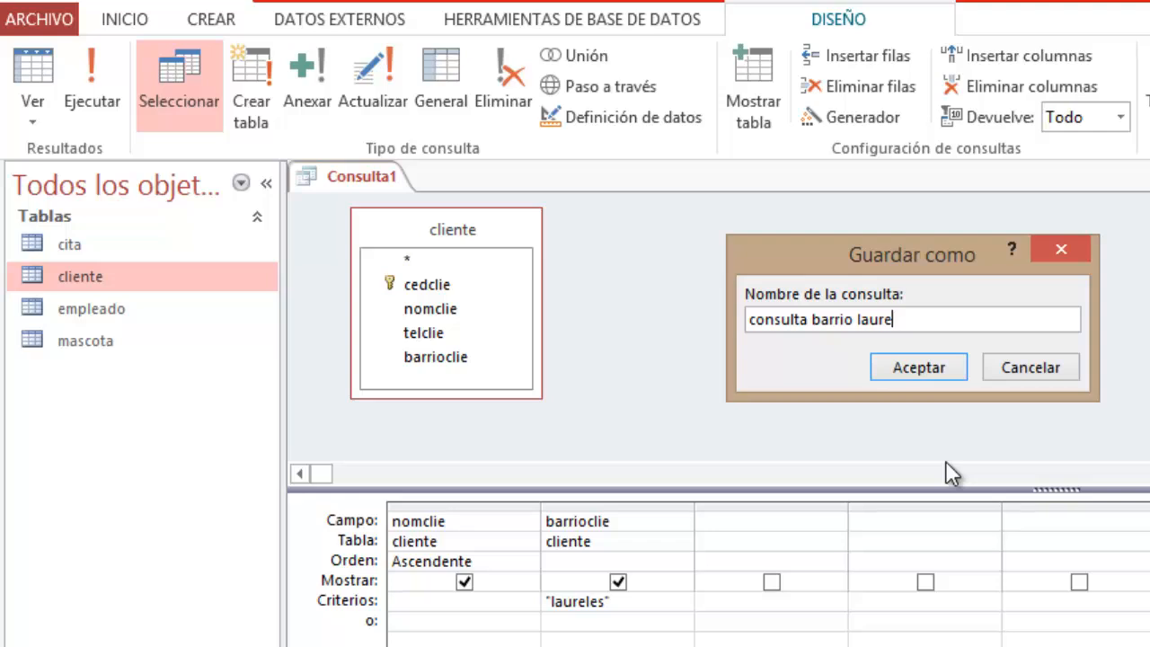
{"action": "type", "text": "les"}
{"action": "left_click", "coordinate": [930, 367]}
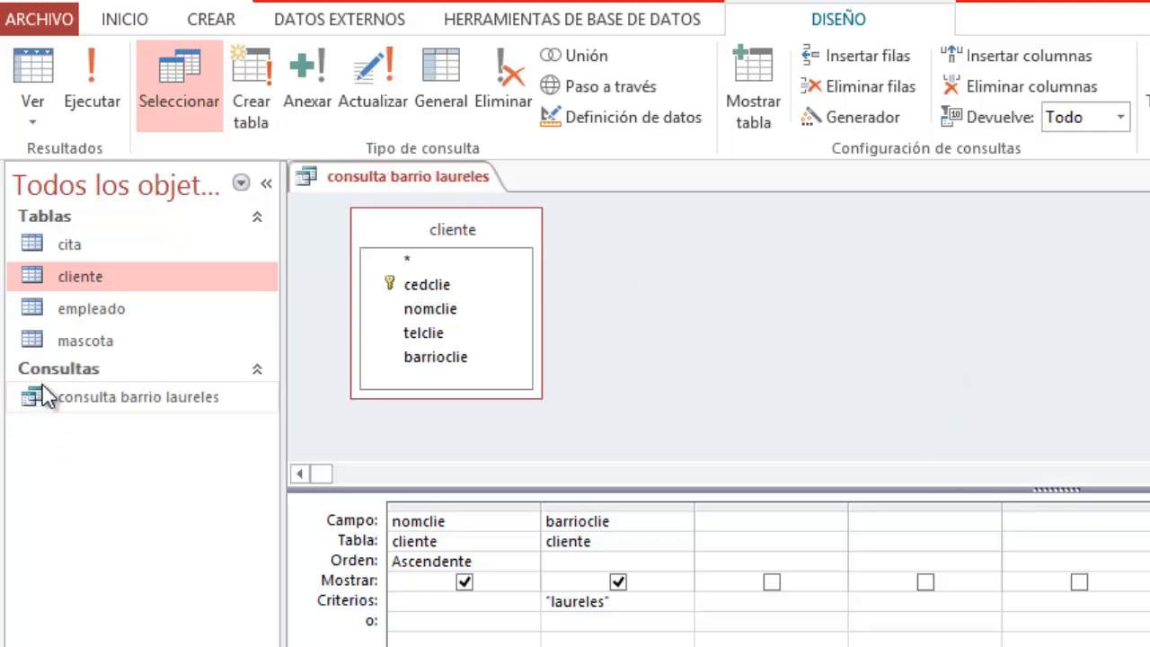
{"action": "key", "text": "ctrl+w"}
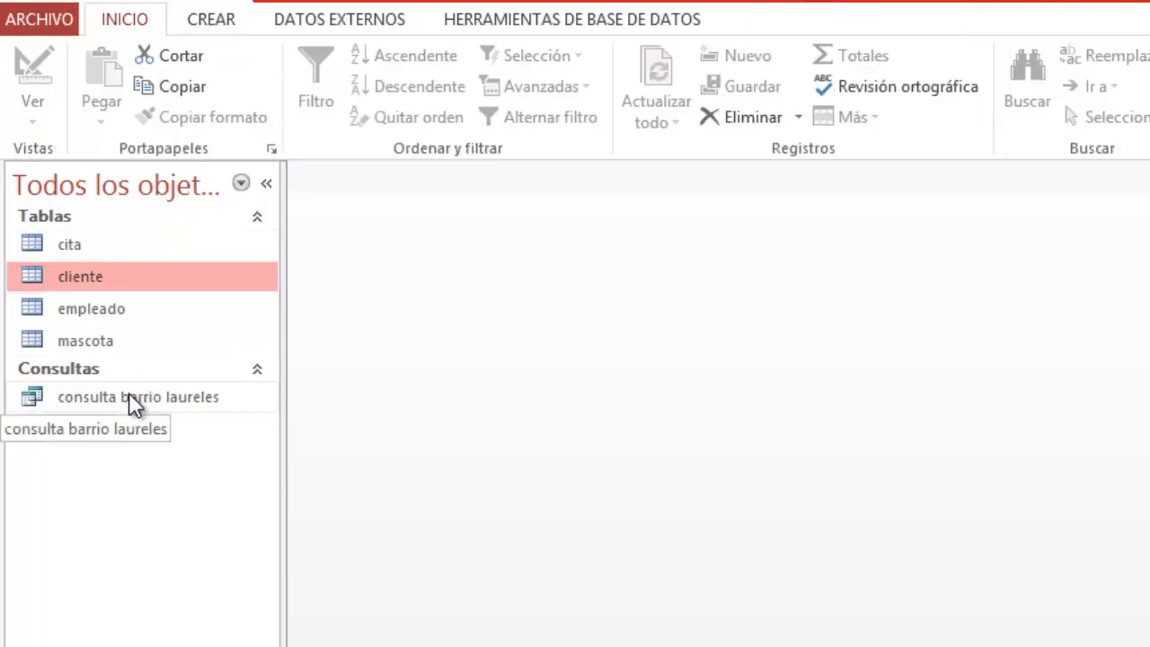
Open the saved query "consulta barrio laureles", check its results and its design, and close it
{"action": "left_click", "coordinate": [130, 396]}
{"action": "double_click", "coordinate": [129, 397]}
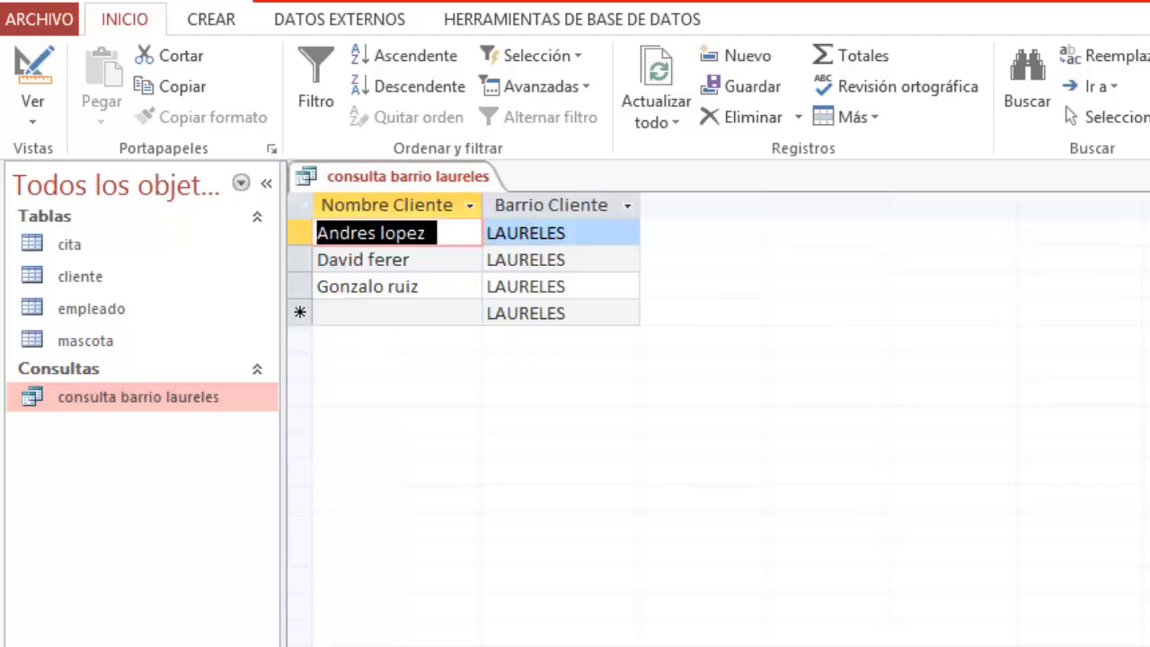
{"action": "left_click", "coordinate": [32, 67]}
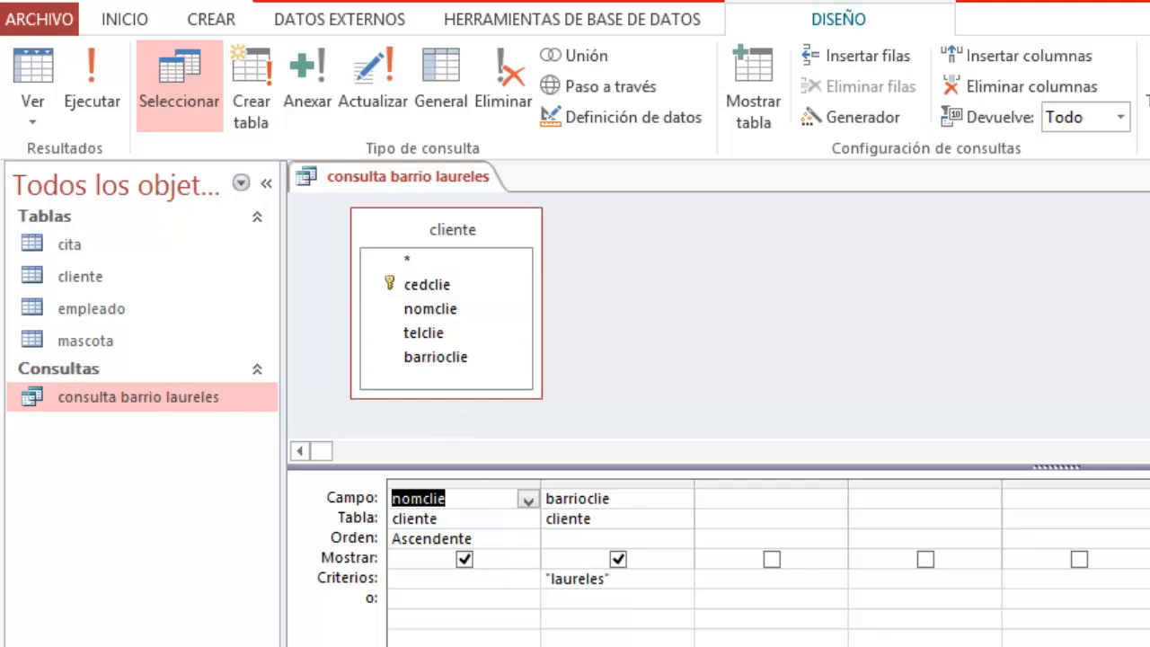
{"action": "key", "text": "ctrl+w"}
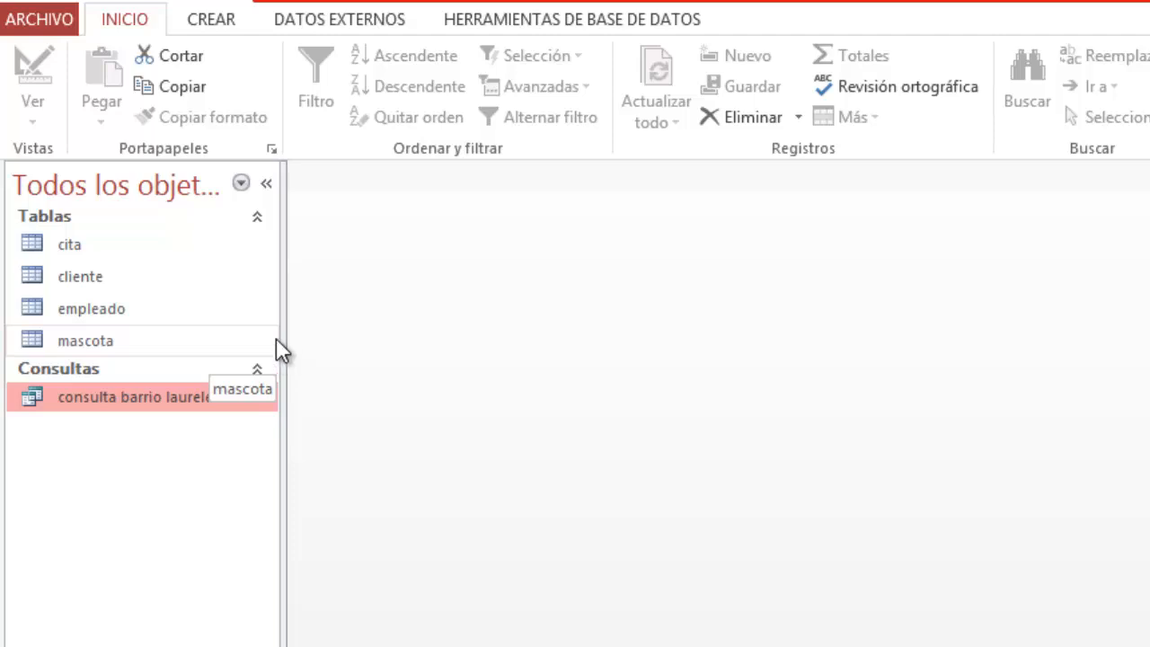
Create a new query in design view from the cliente table and add the nomclie and barrioclie fields
{"action": "left_click", "coordinate": [225, 21]}
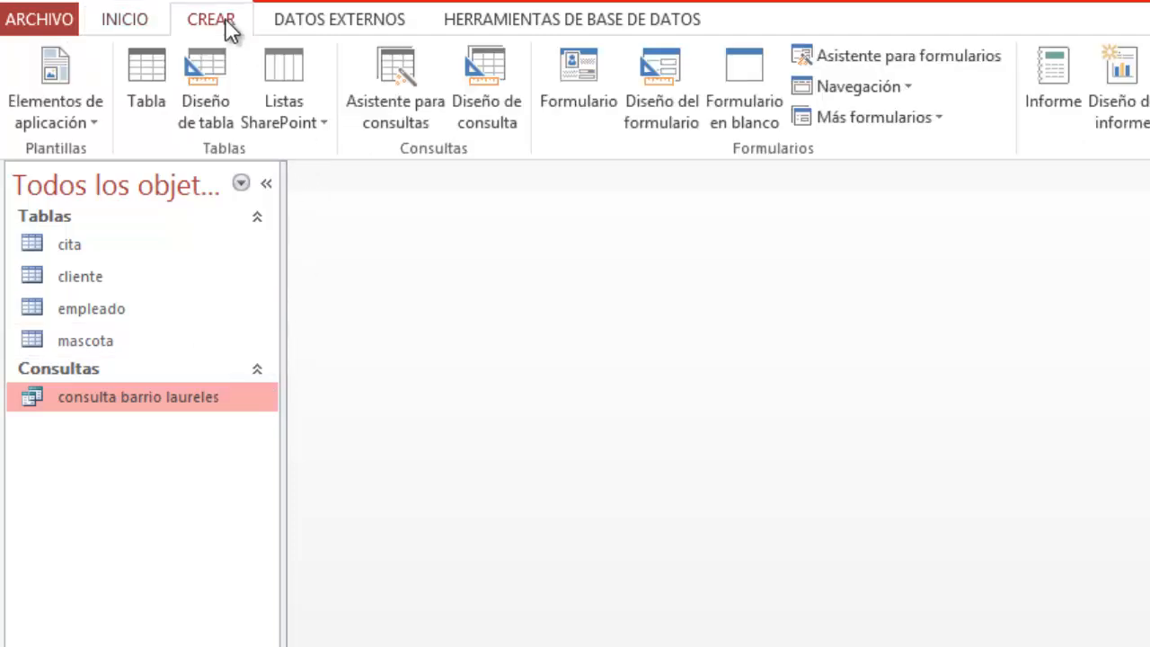
{"action": "left_click", "coordinate": [482, 66]}
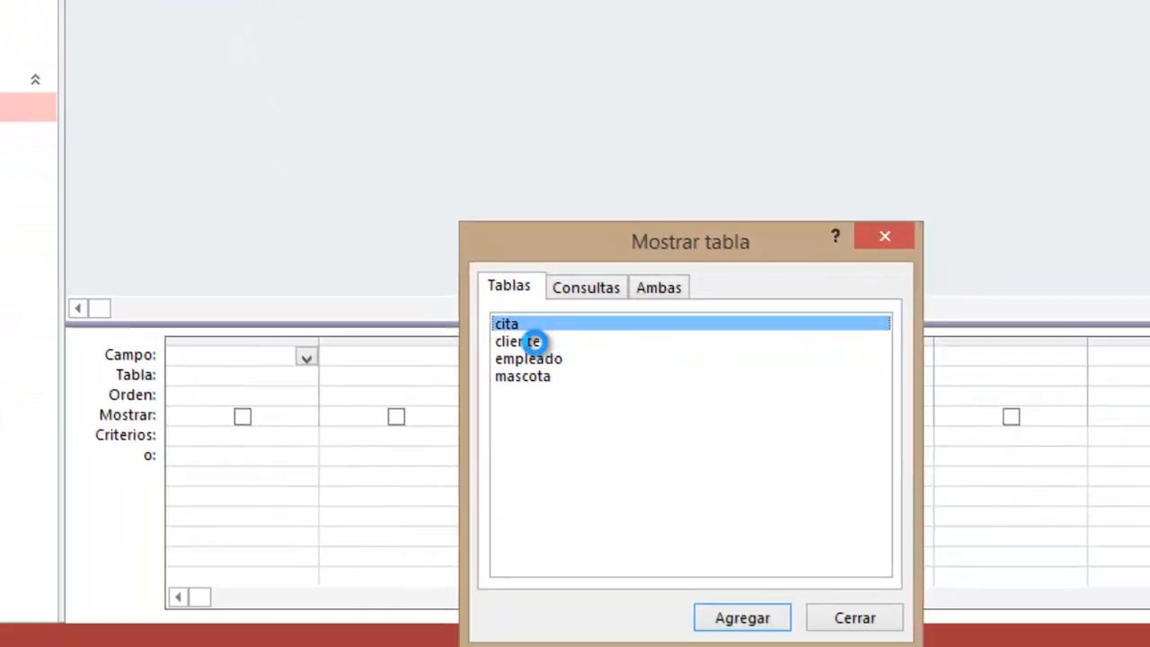
{"action": "double_click", "coordinate": [627, 468]}
{"action": "left_click", "coordinate": [852, 617]}
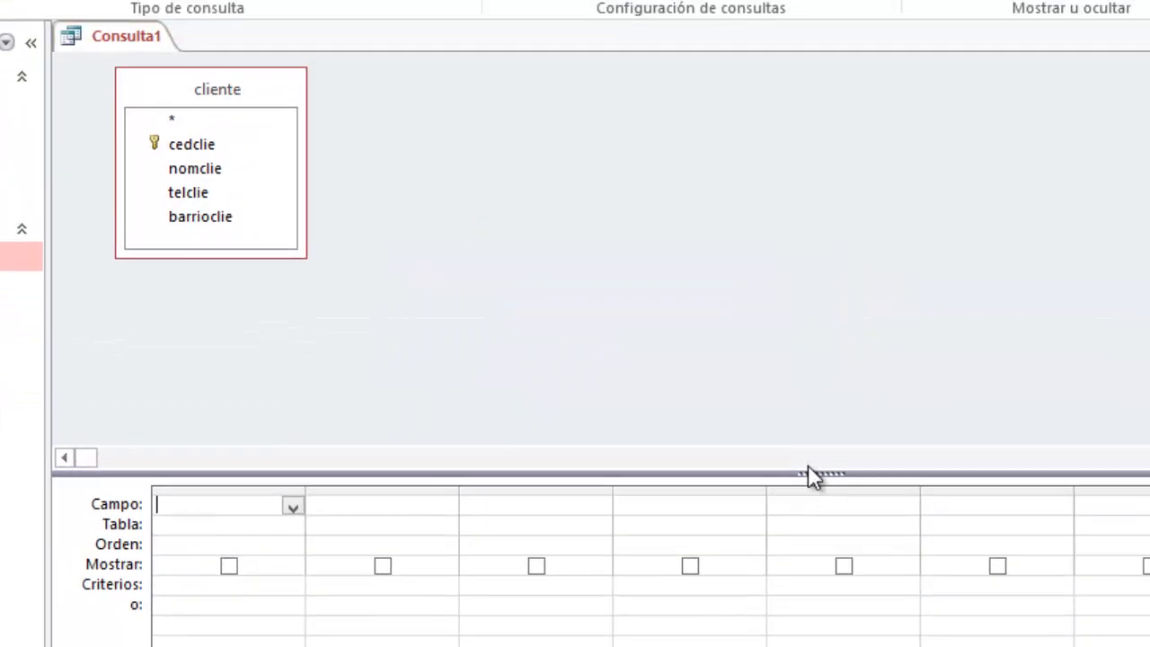
{"action": "left_click_drag", "start_coordinate": [816, 418], "coordinate": [817, 330]}
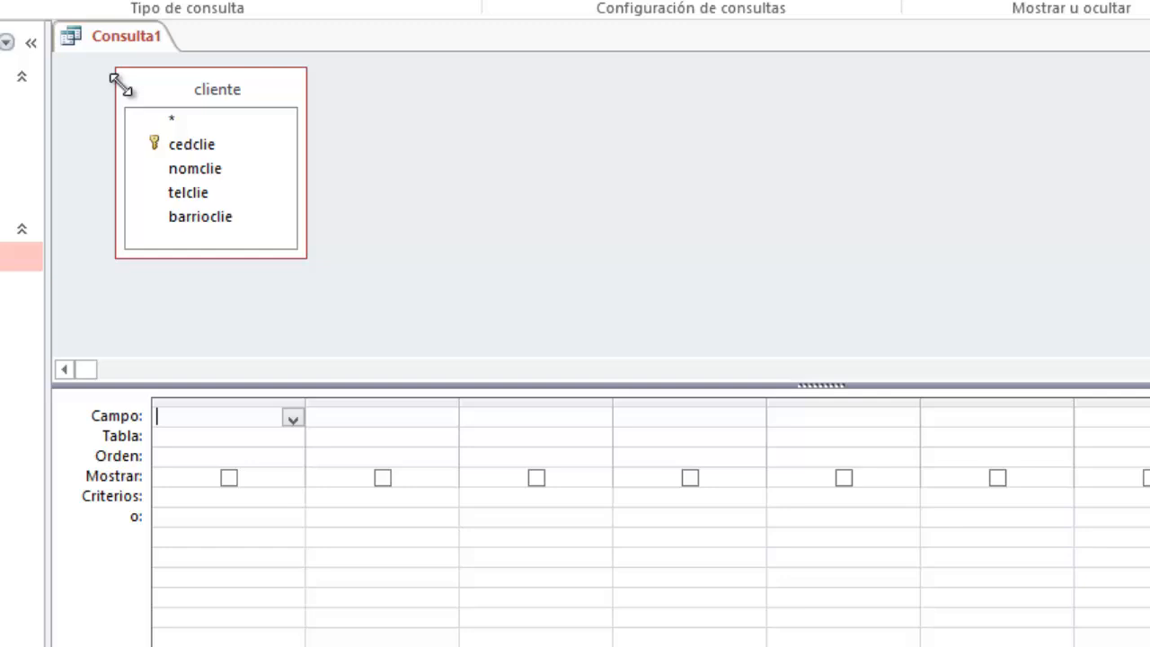
{"action": "double_click", "coordinate": [187, 171]}
{"action": "double_click", "coordinate": [201, 218]}
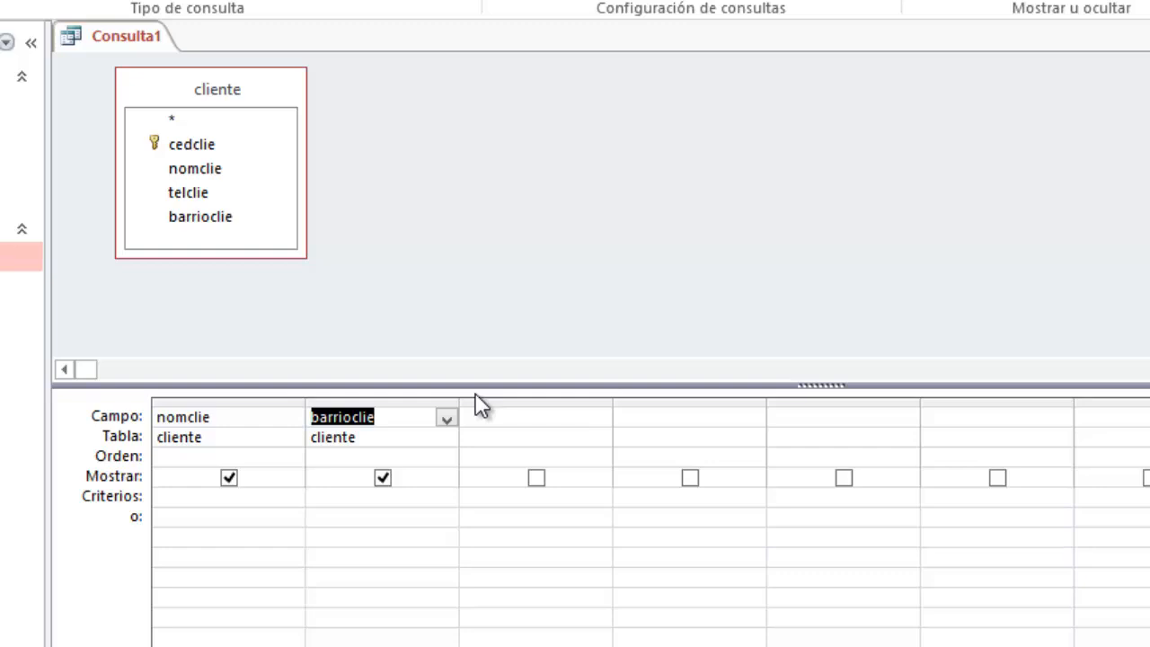
Set the barrioclie criterion to the parameter prompt "[¿cuál barrio desea consultar?]" and widen its column to fit the text
{"action": "key", "text": "Down"}
{"action": "key", "text": "Down"}
{"action": "key", "text": "Down"}
{"action": "key", "text": "Down"}
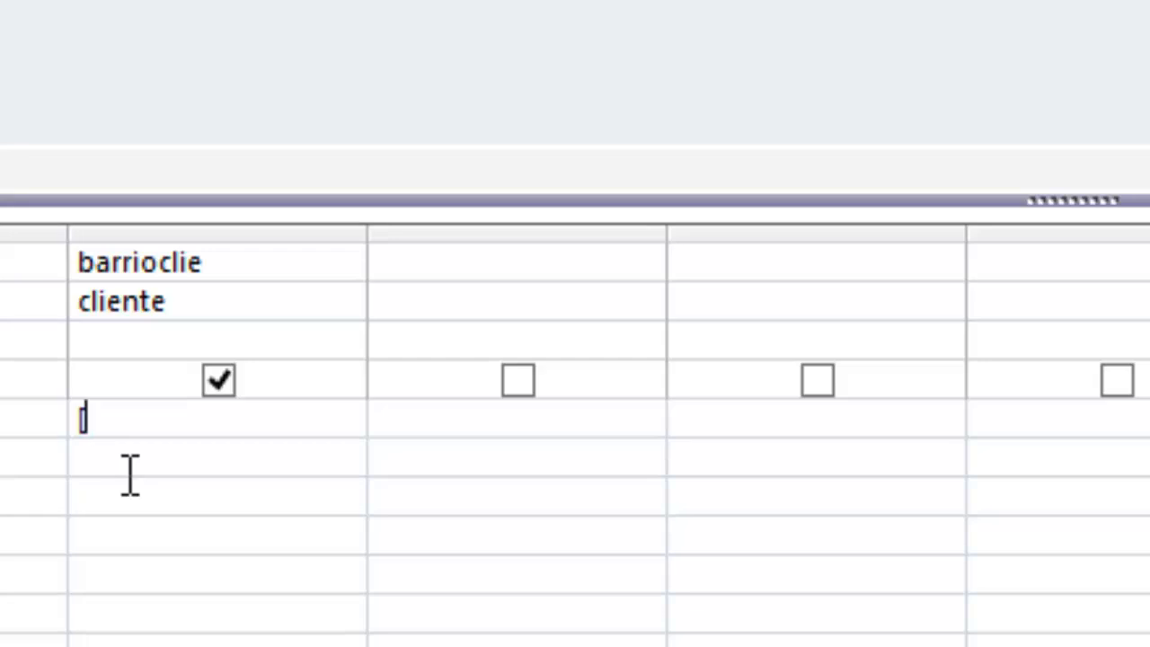
{"action": "type", "text": "¿Que"}
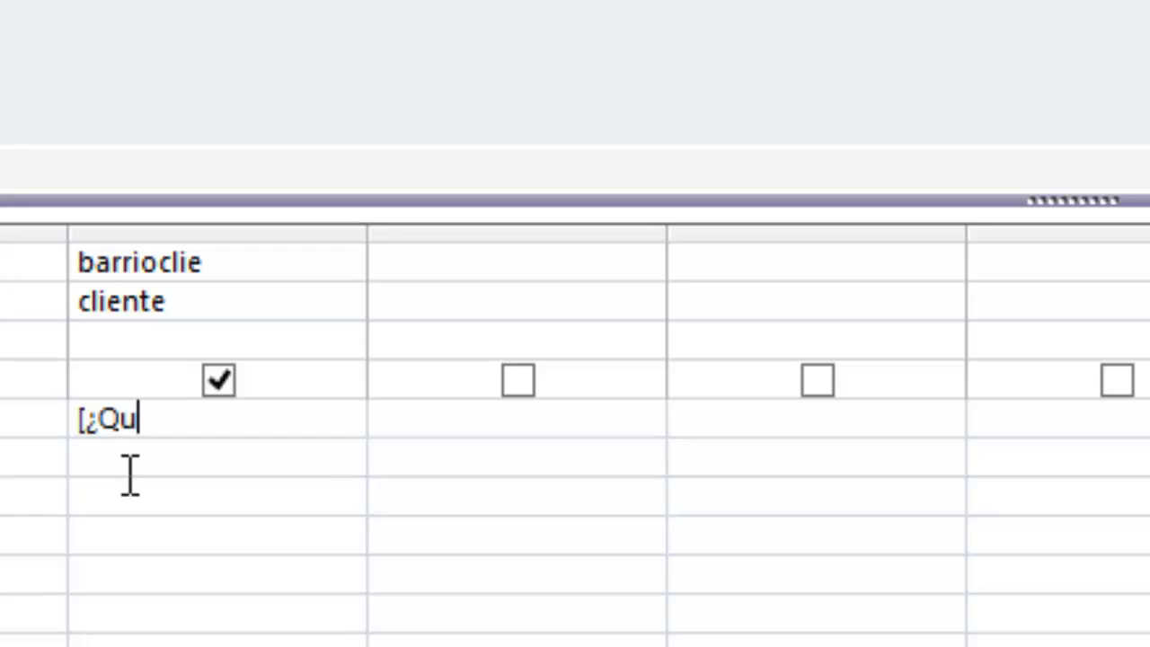
{"action": "key", "text": "BackSpace"}
{"action": "key", "text": "BackSpace"}
{"action": "key", "text": "BackSpace"}
{"action": "key", "text": "BackSpace"}
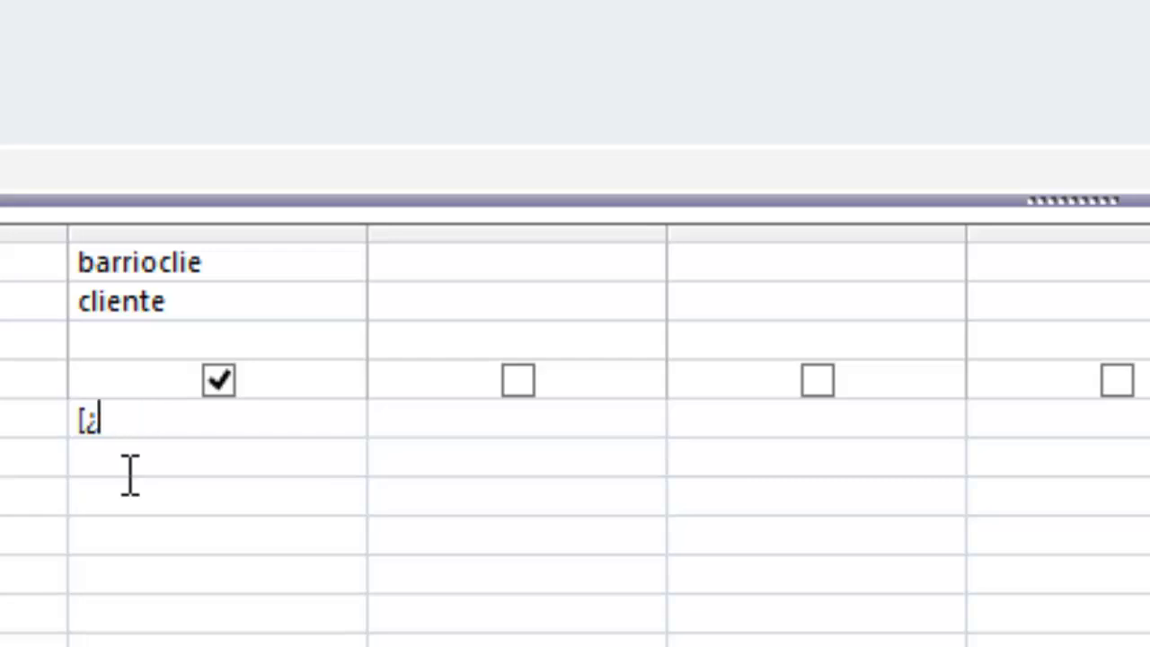
{"action": "type", "text": "cuál bar"}
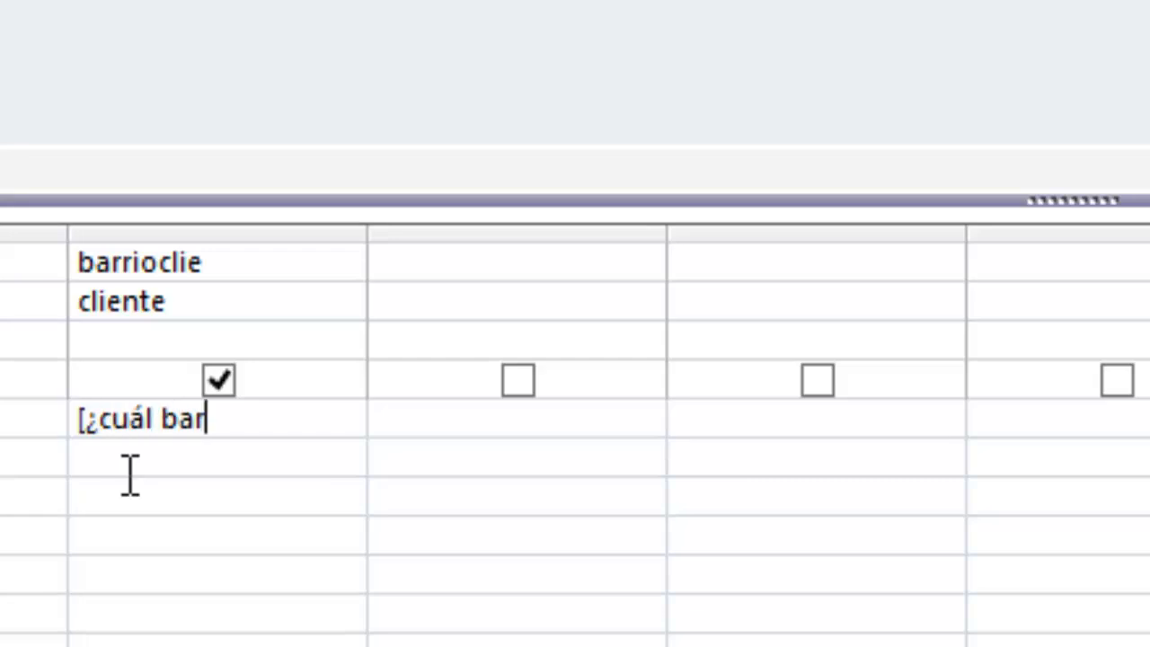
{"action": "type", "text": "rio desea consult"}
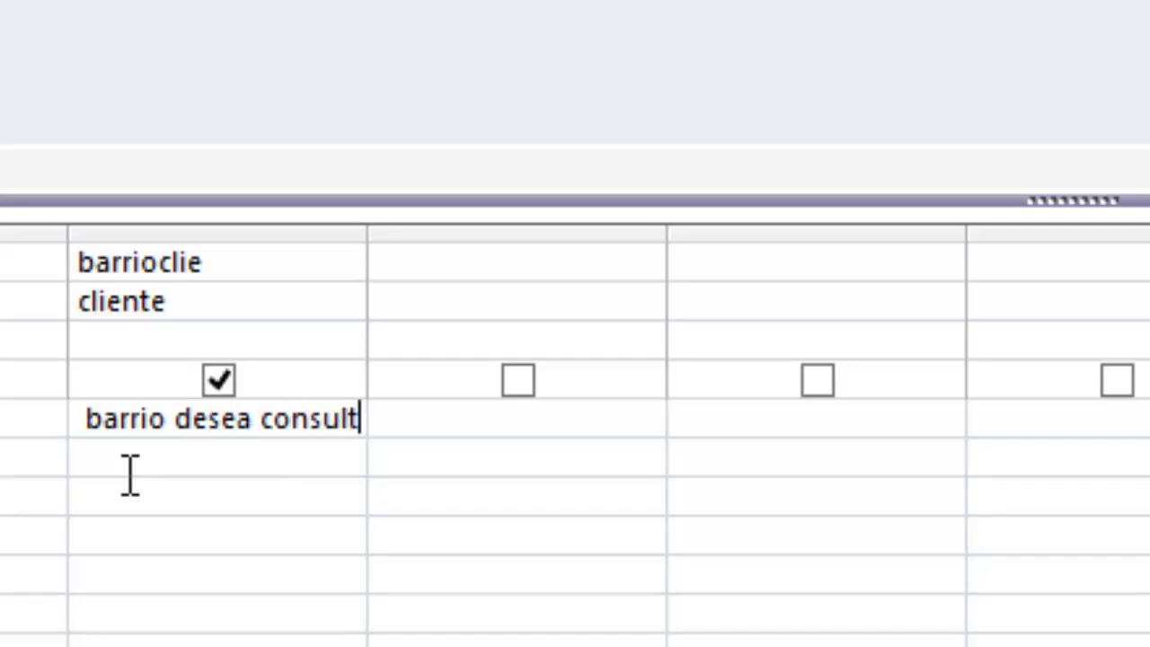
{"action": "type", "text": "ar?"}
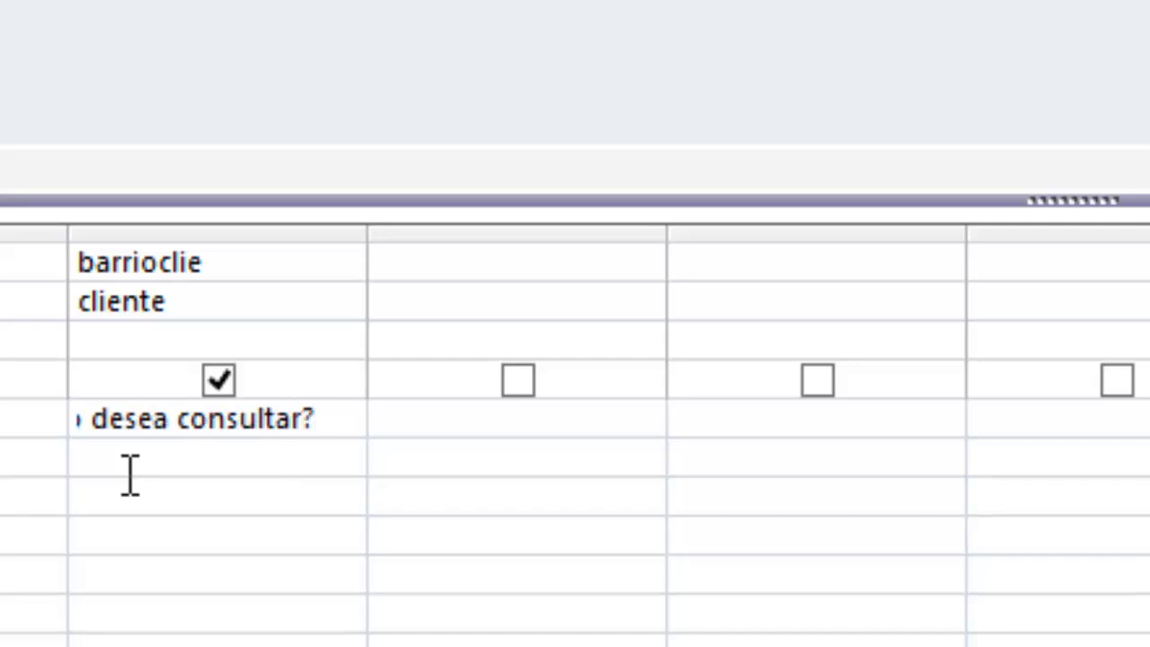
{"action": "type", "text": "]"}
{"action": "left_click_drag", "start_coordinate": [363, 228], "coordinate": [742, 267]}
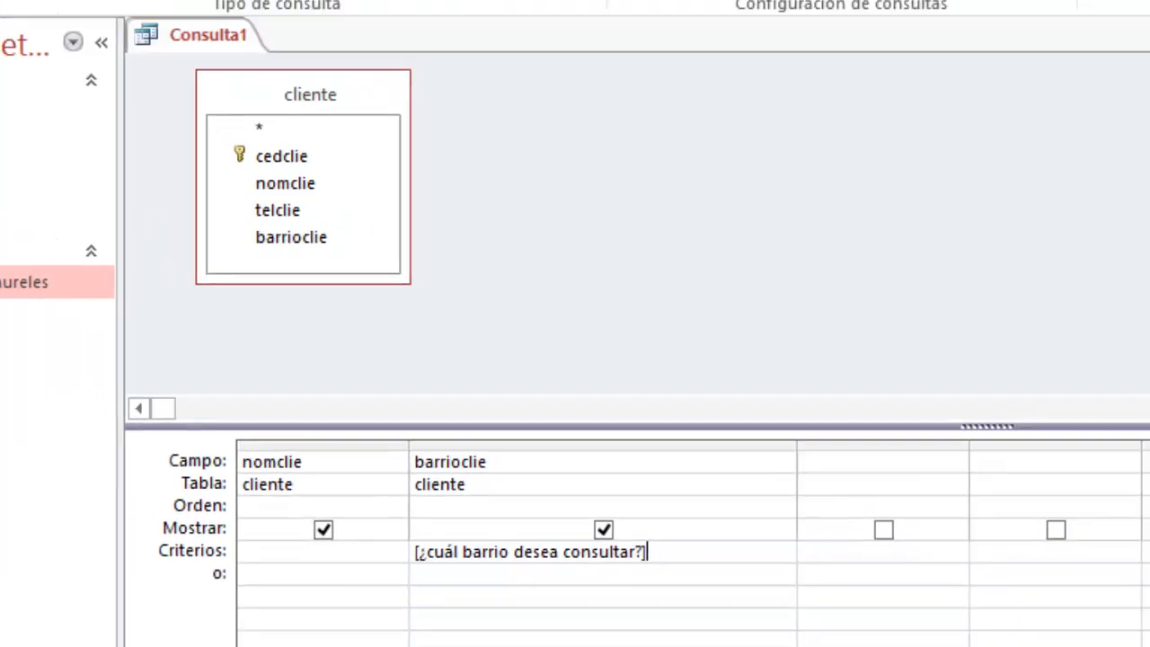
Test the parameter query by running it for "laureles" and again for "manrique"
{"action": "left_click", "coordinate": [74, 64]}
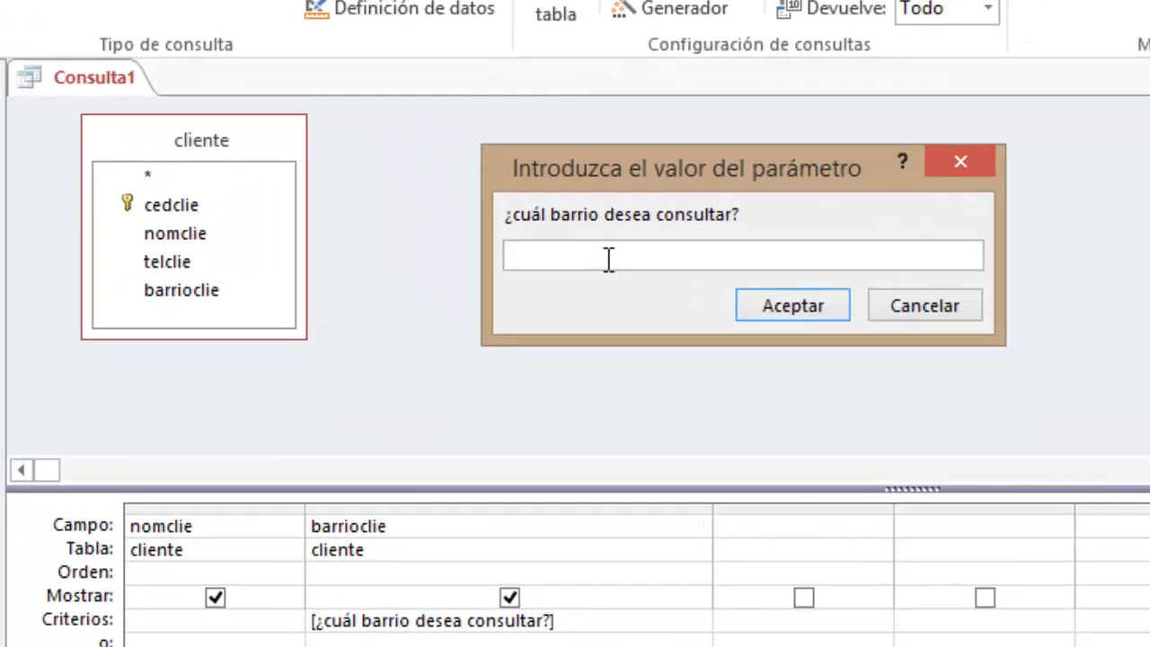
{"action": "type", "text": "laureles"}
{"action": "left_click", "coordinate": [747, 305]}
{"action": "type", "text": "manrique"}
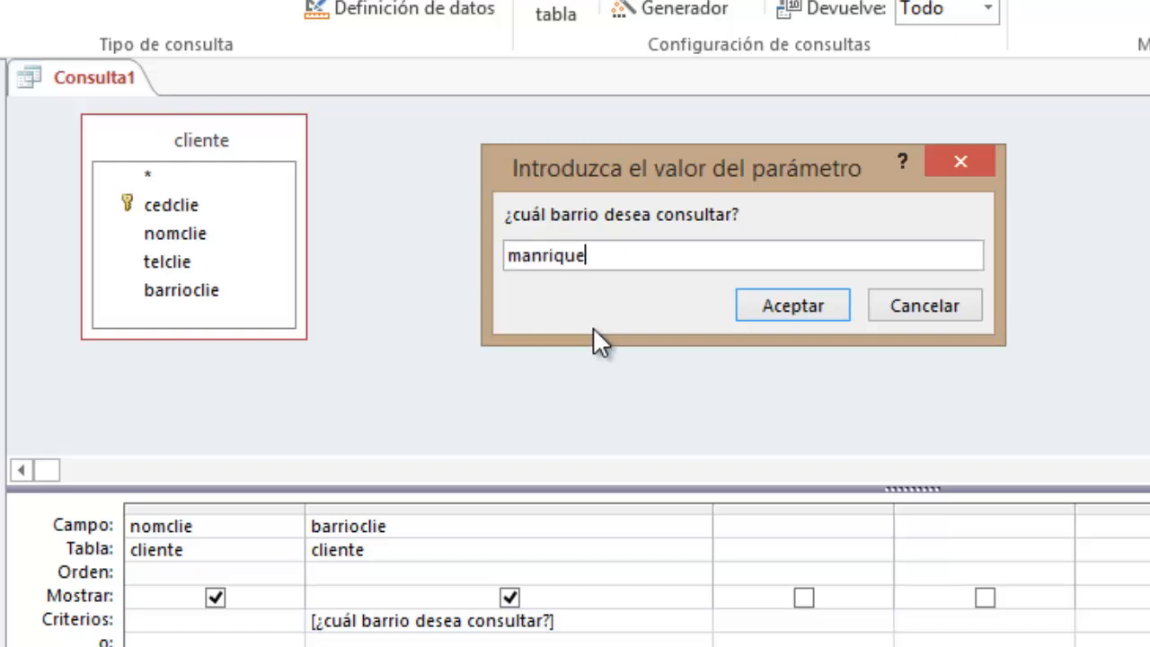
{"action": "left_click", "coordinate": [807, 303]}
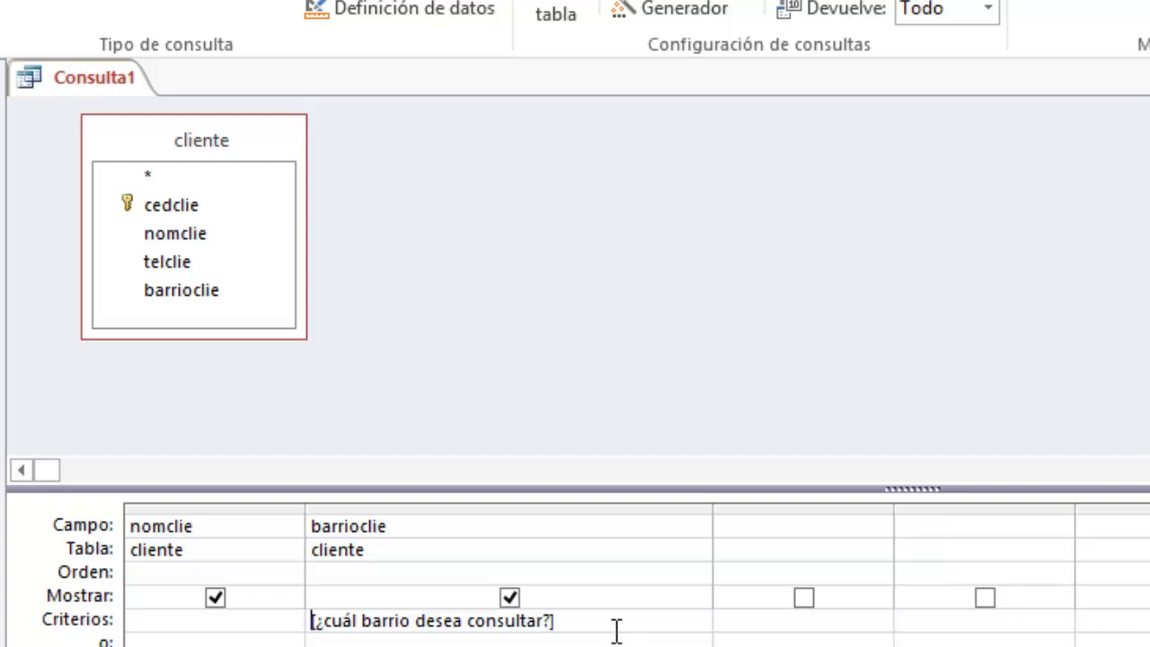
Save the parameter query as "consulta barrio" and close it
{"action": "key", "text": "ctrl+s"}
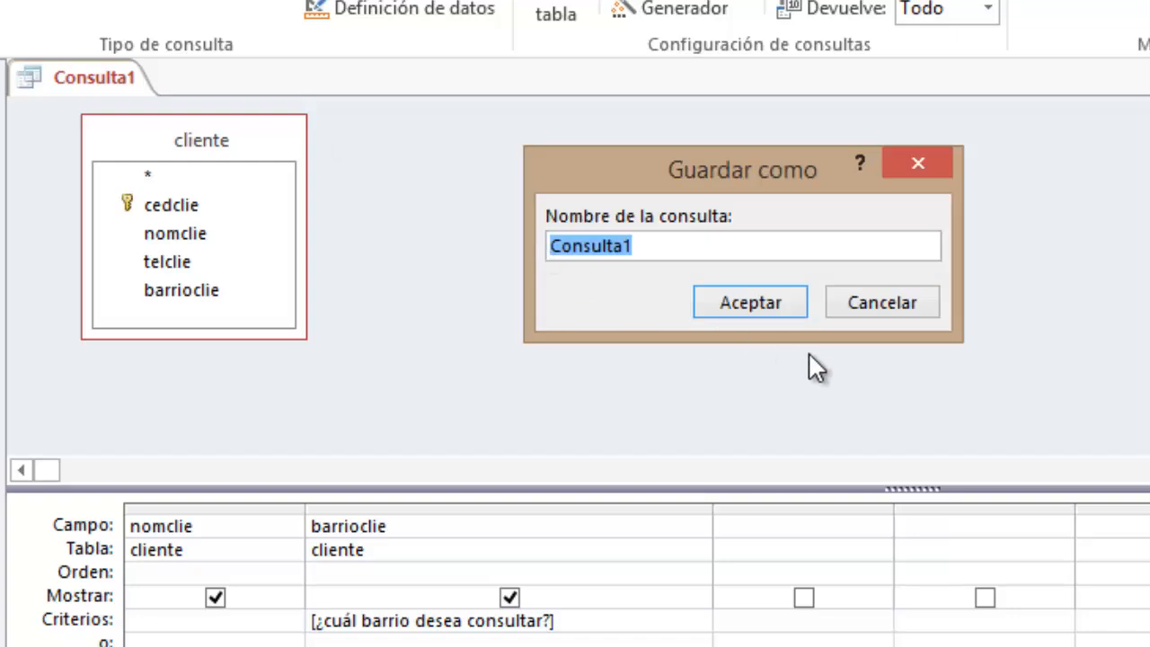
{"action": "type", "text": "consulta barrio"}
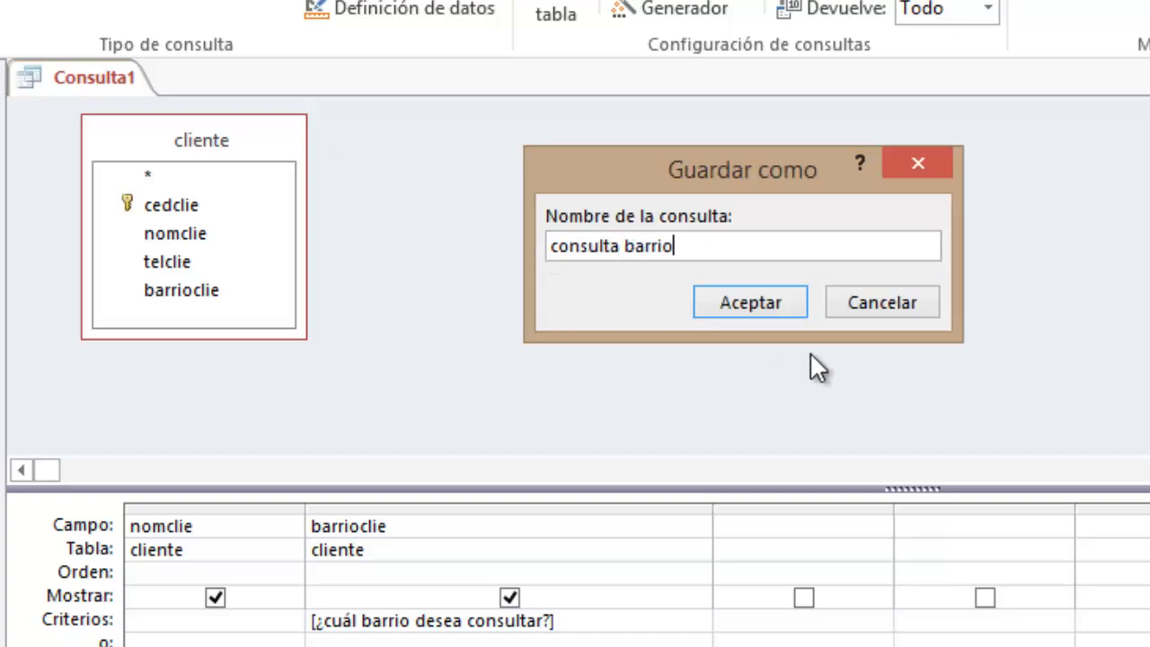
{"action": "left_click", "coordinate": [741, 310]}
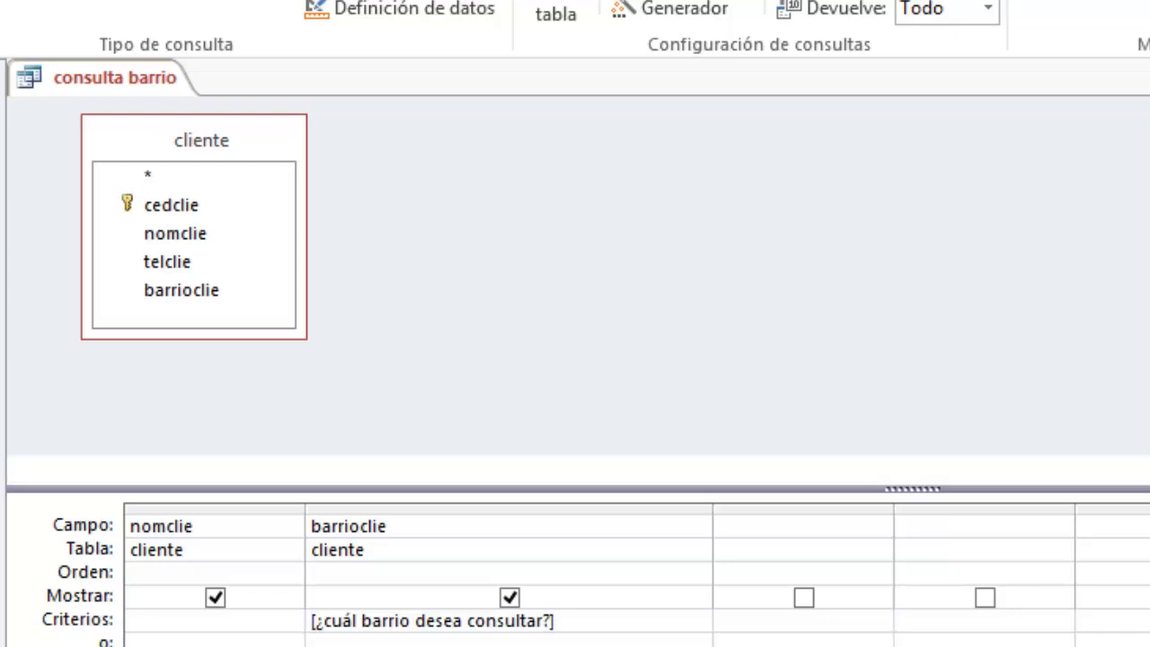
{"action": "key", "text": "ctrl+w"}
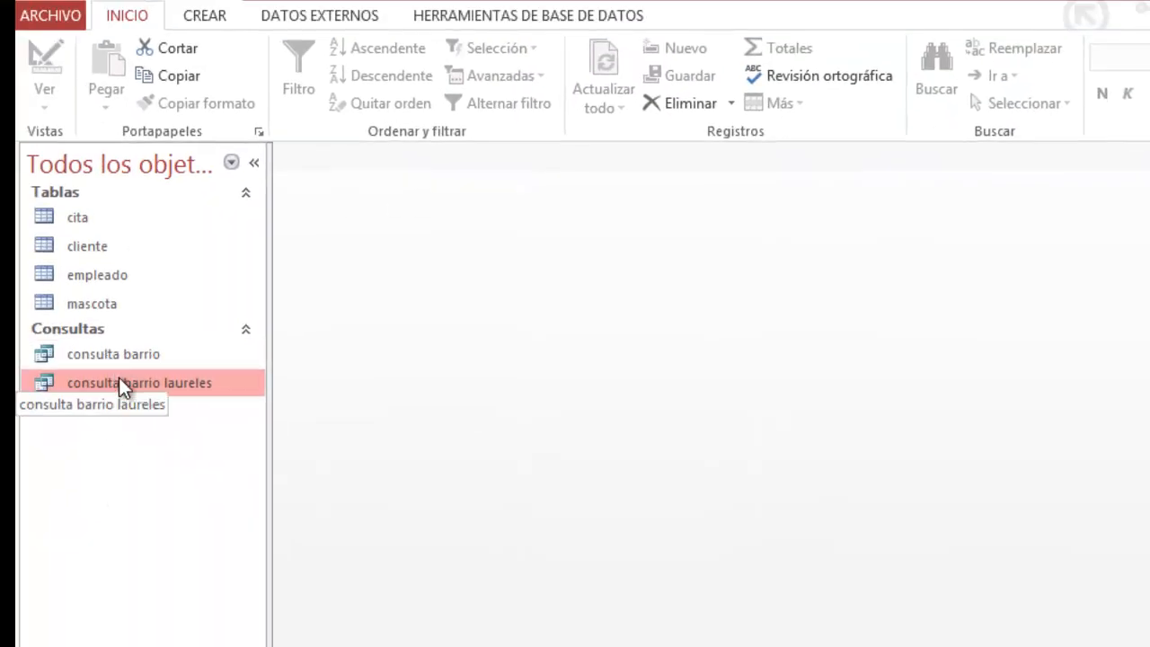
Compare the results of the saved query "consulta barrio laureles" with those of "consulta barrio" run for "poblado"
{"action": "double_click", "coordinate": [117, 387]}
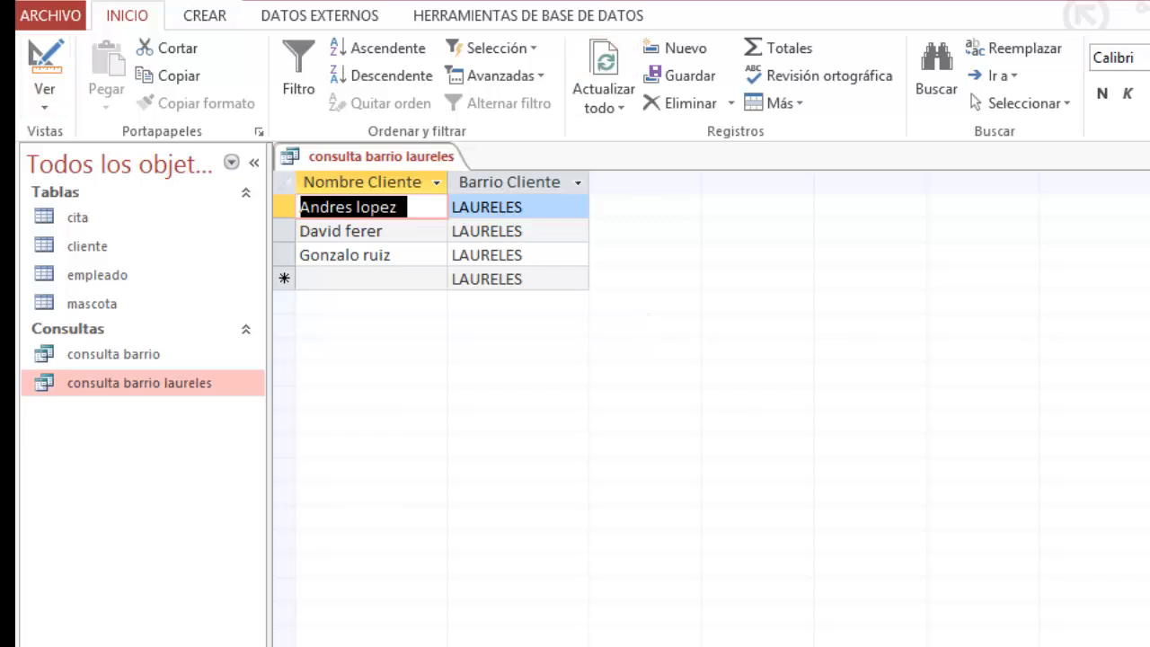
{"action": "left_click", "coordinate": [1149, 156]}
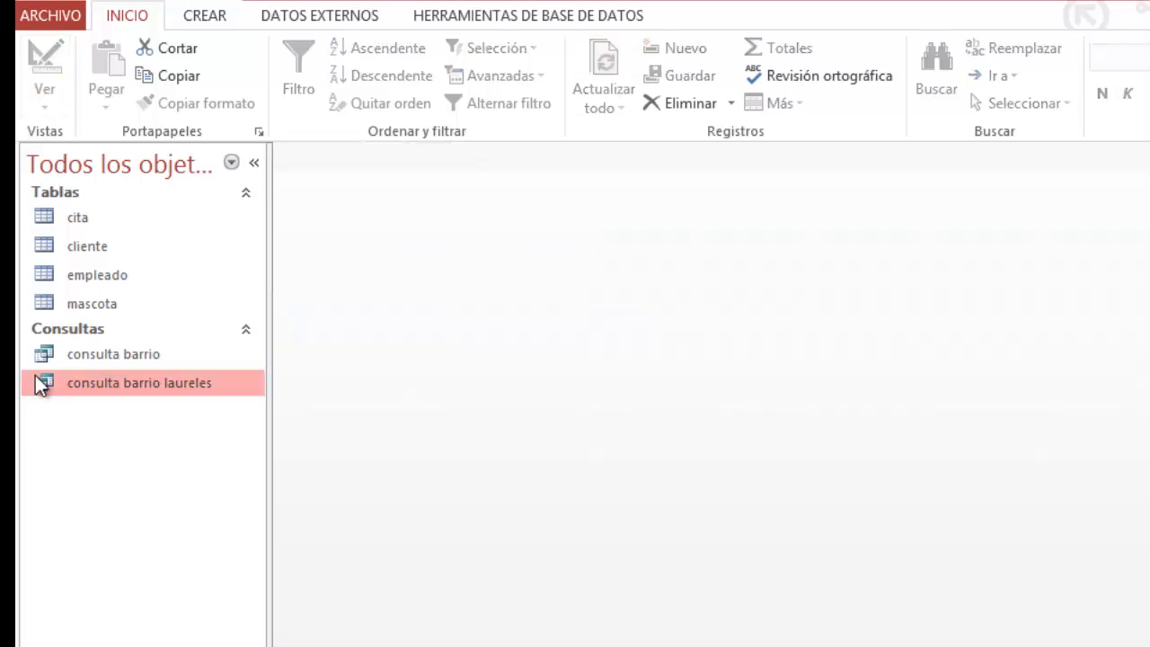
{"action": "left_click", "coordinate": [97, 352]}
{"action": "double_click", "coordinate": [97, 352]}
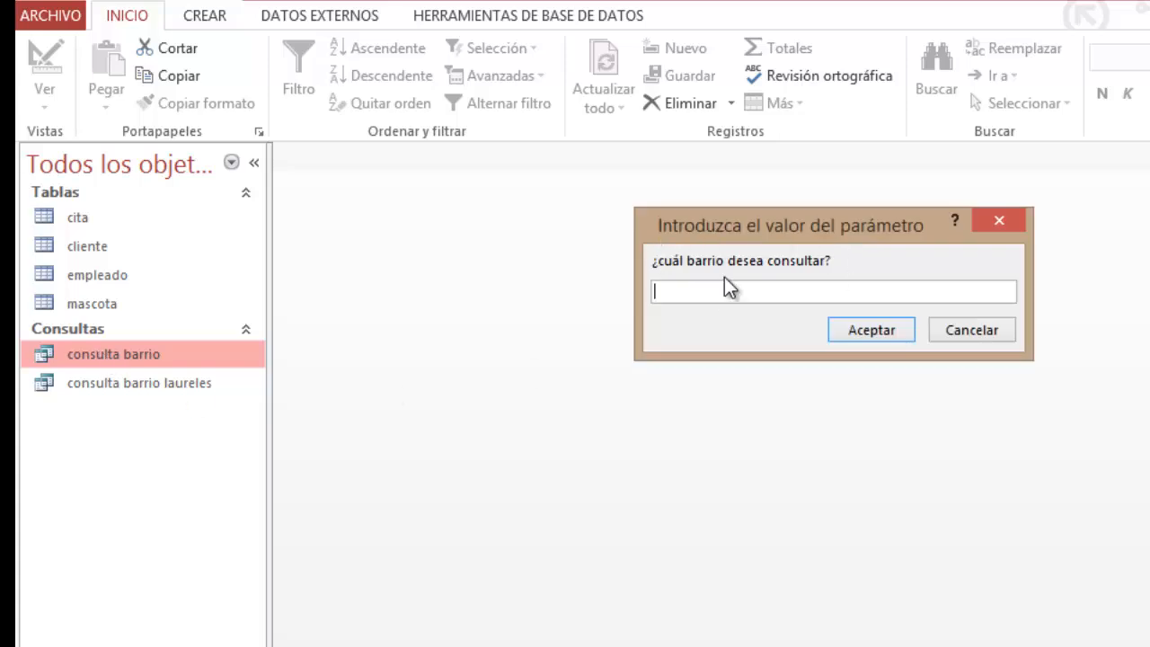
{"action": "type", "text": "poblado"}
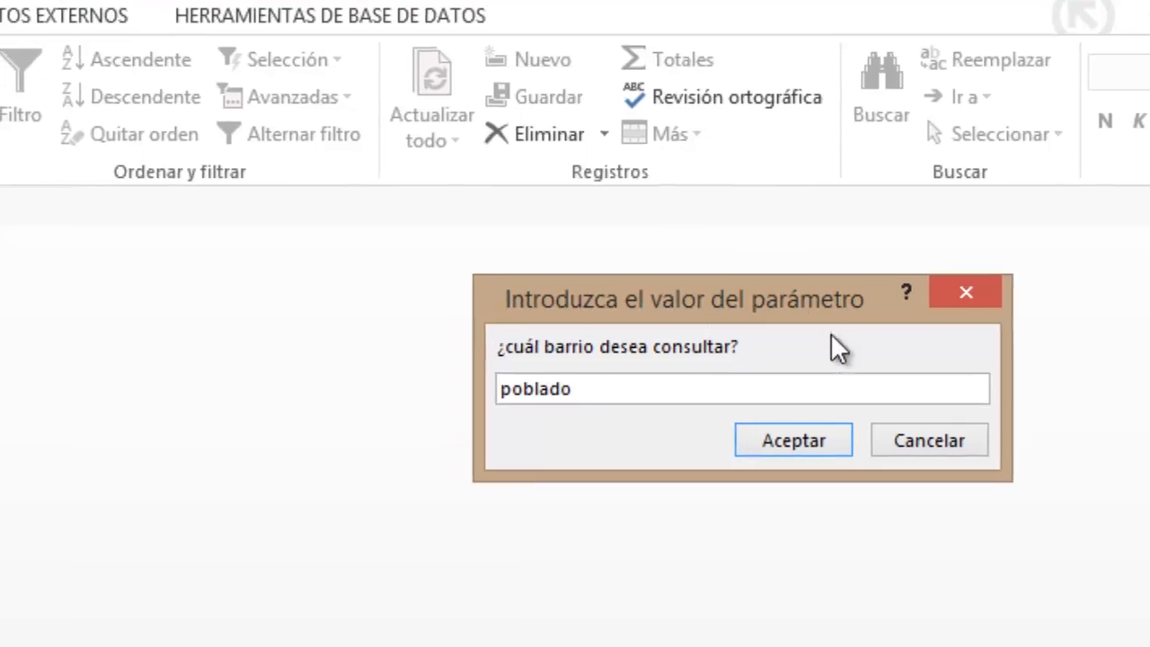
{"action": "left_click", "coordinate": [802, 441]}
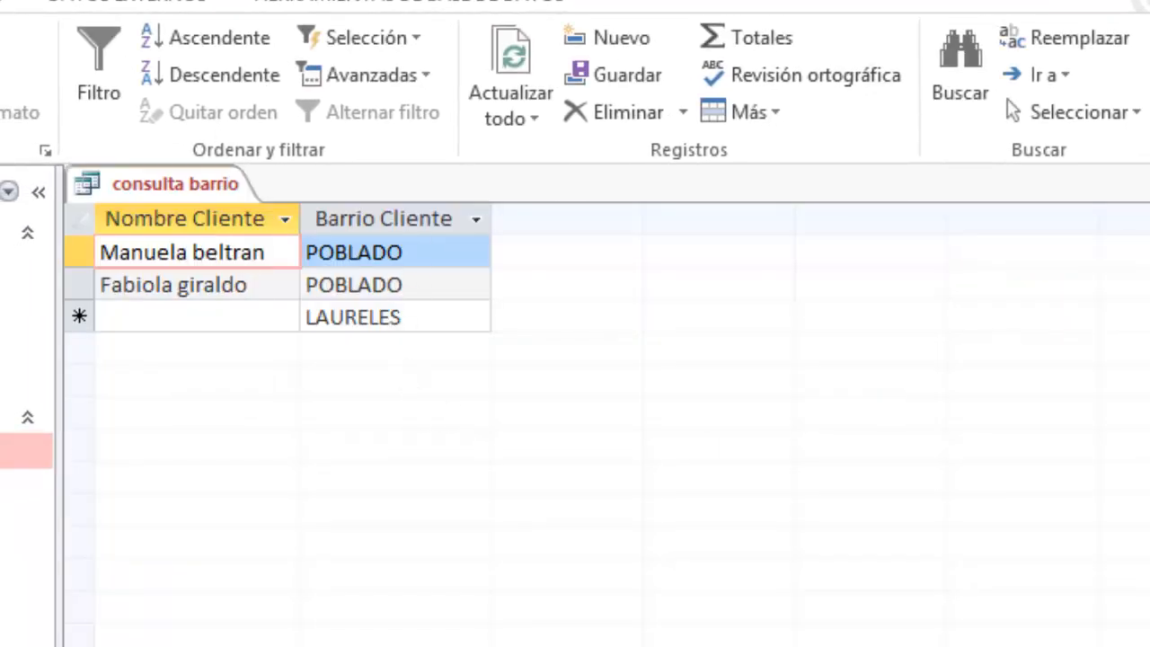
Close the poblado results and run "consulta barrio" again for "manrique"
{"action": "key", "text": "ctrl+w"}
{"action": "key", "text": "Return"}
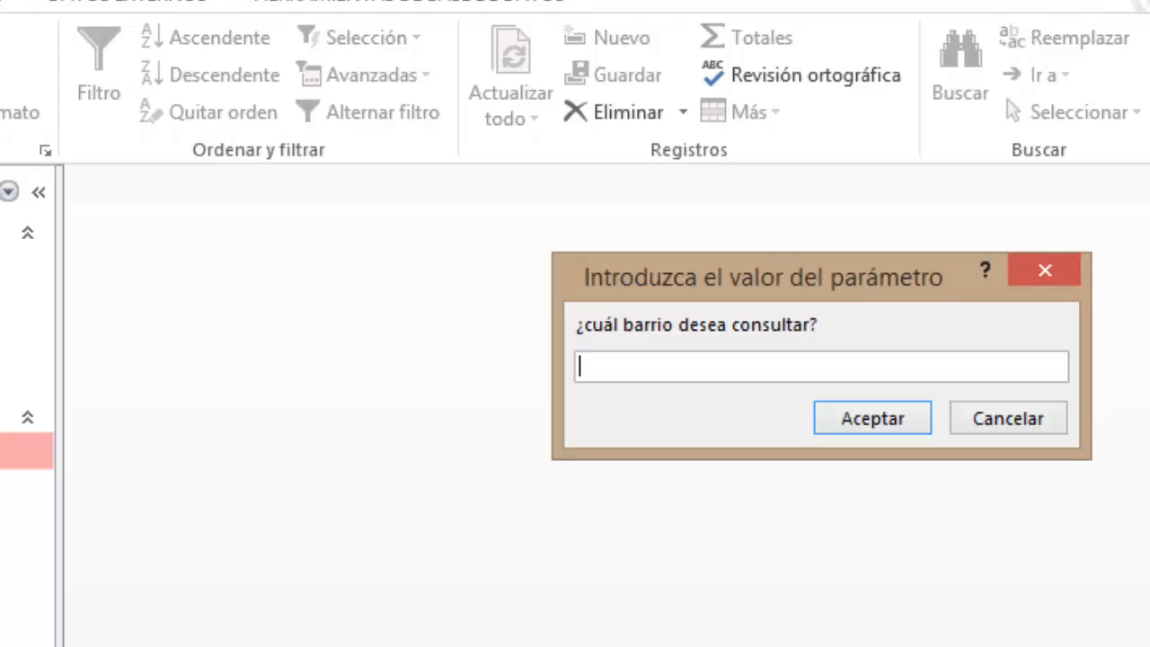
{"action": "type", "text": "manrique"}
{"action": "key", "text": "Return"}
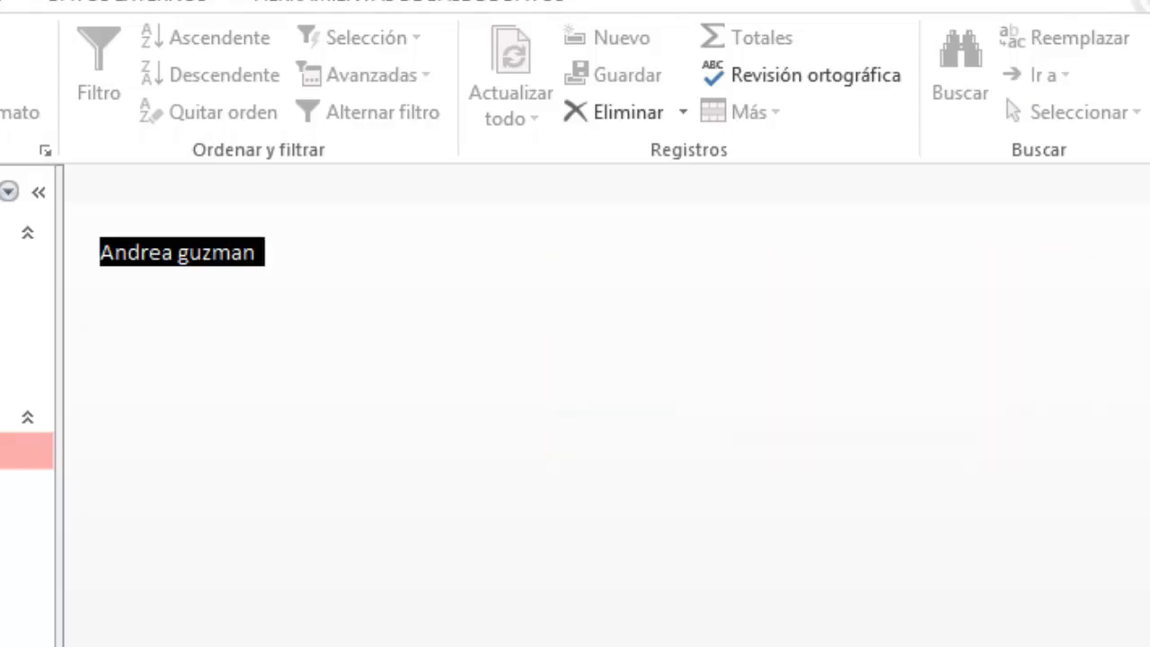